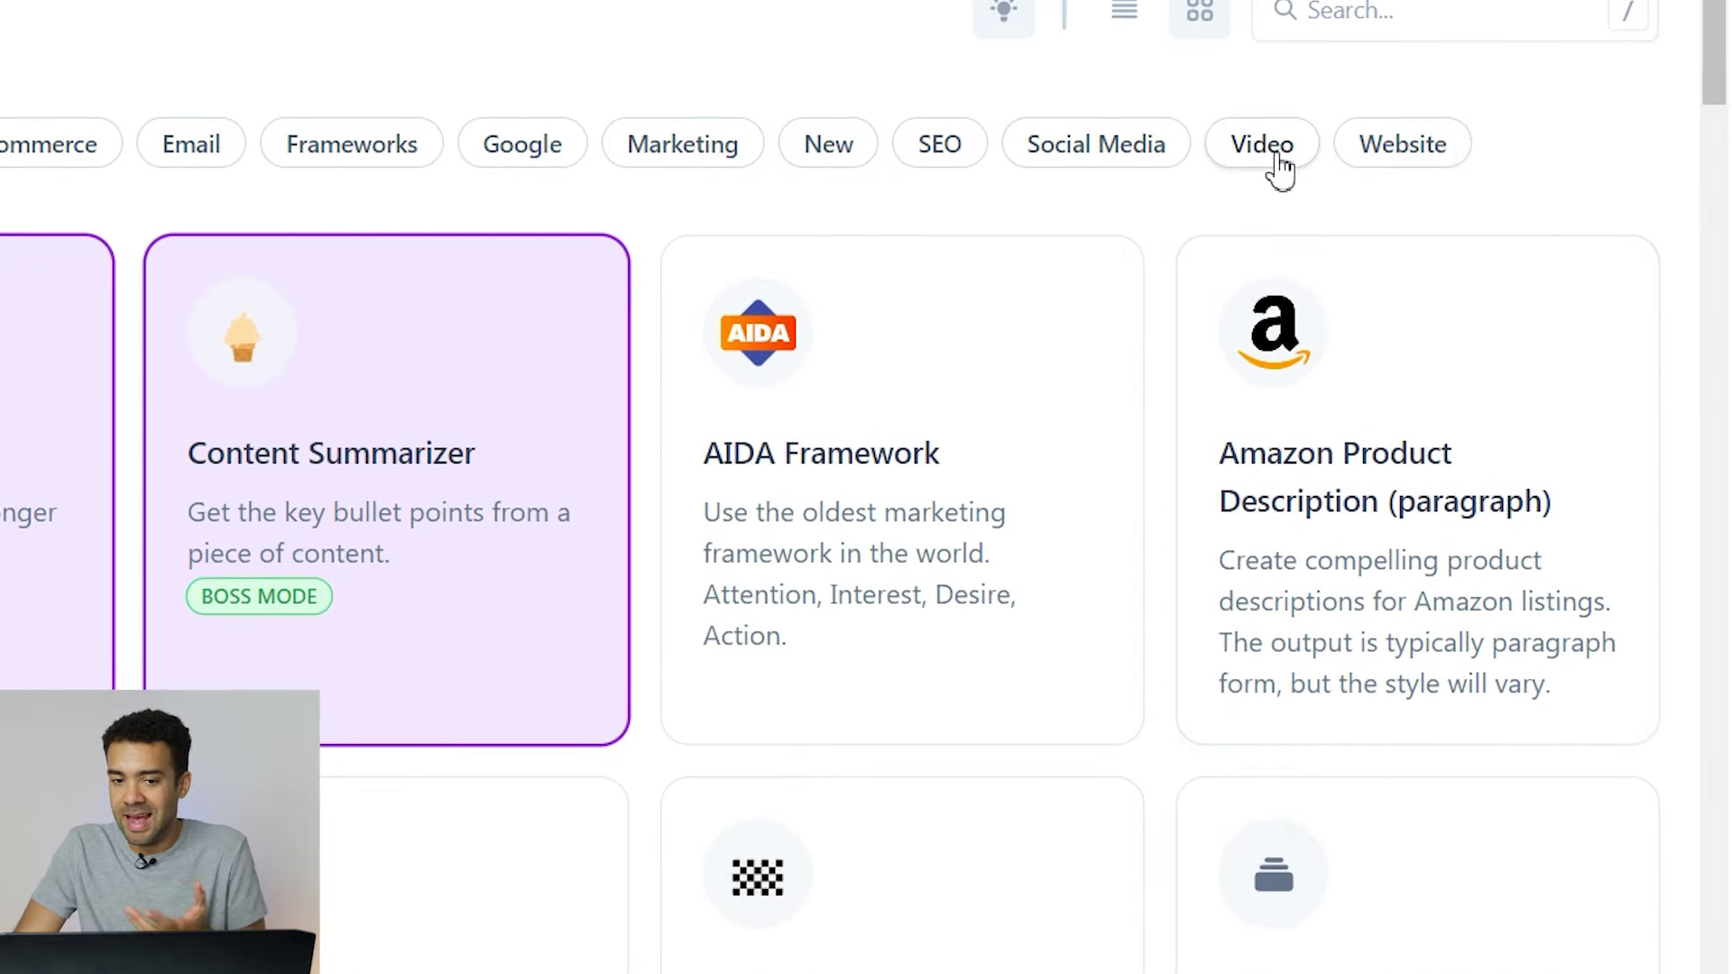
- Filter the template gallery to the Video category and scroll through the video template cards
{"action": "left_click", "coordinate": [1278, 158]}
{"action": "scroll", "coordinate": [1037, 497], "scroll_direction": "down", "scroll_amount": 2}
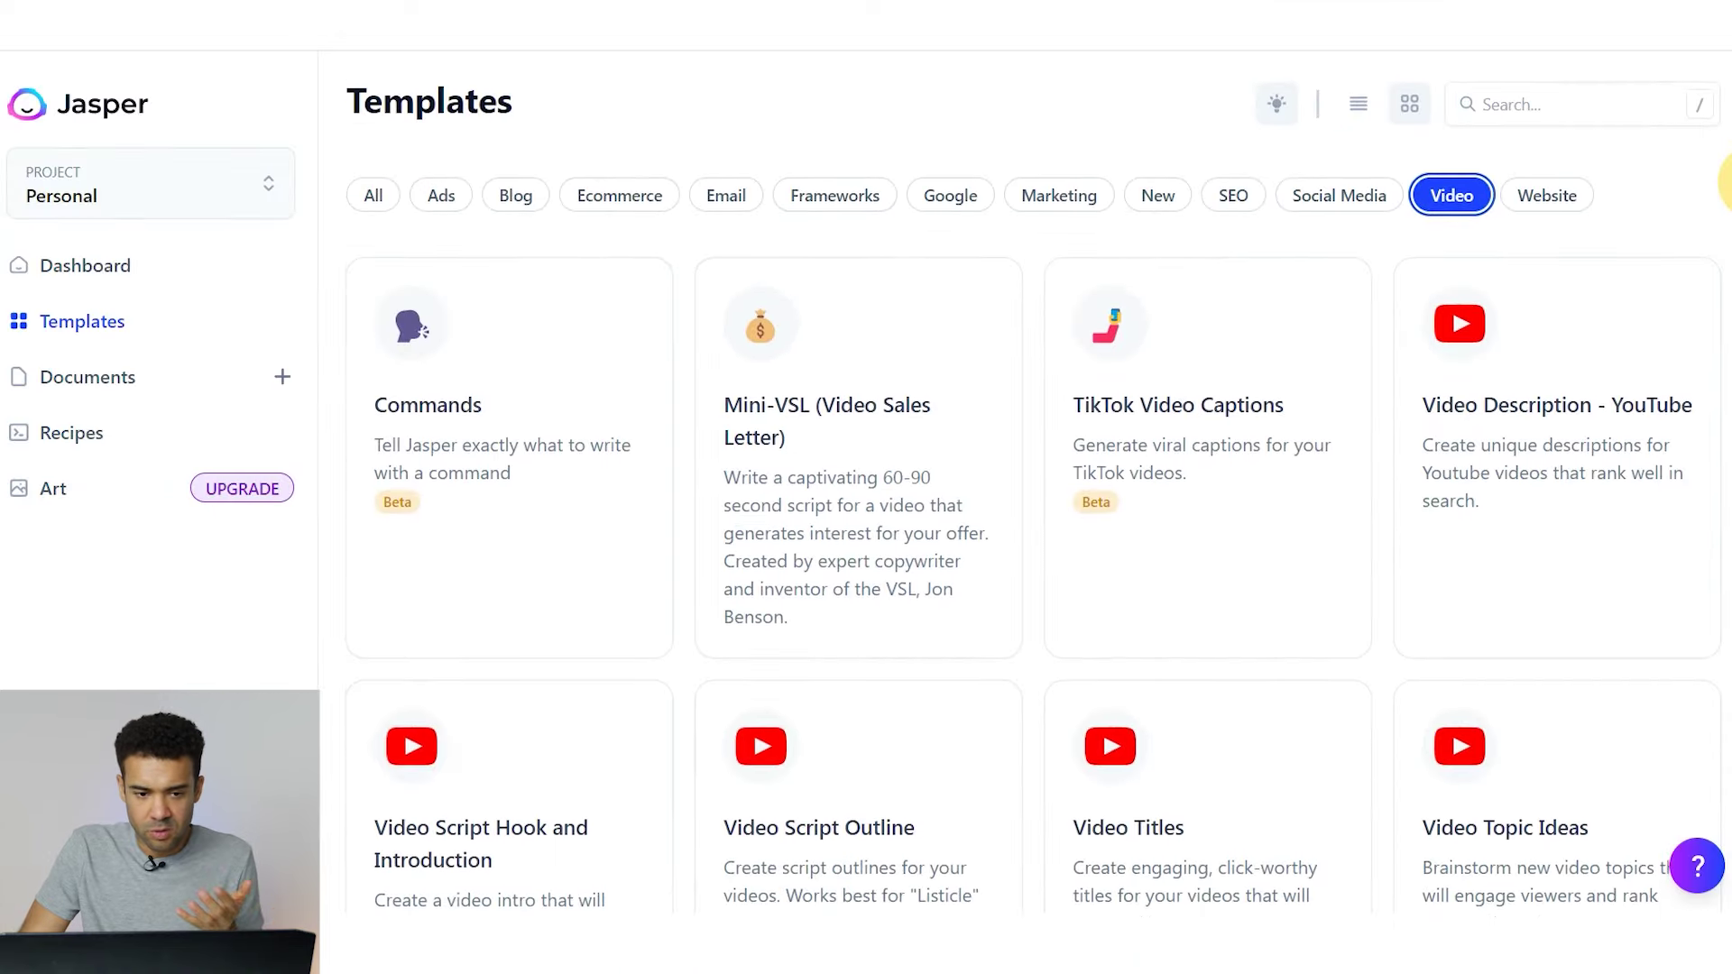
{"action": "scroll", "coordinate": [1727, 230], "scroll_direction": "down", "scroll_amount": 2}
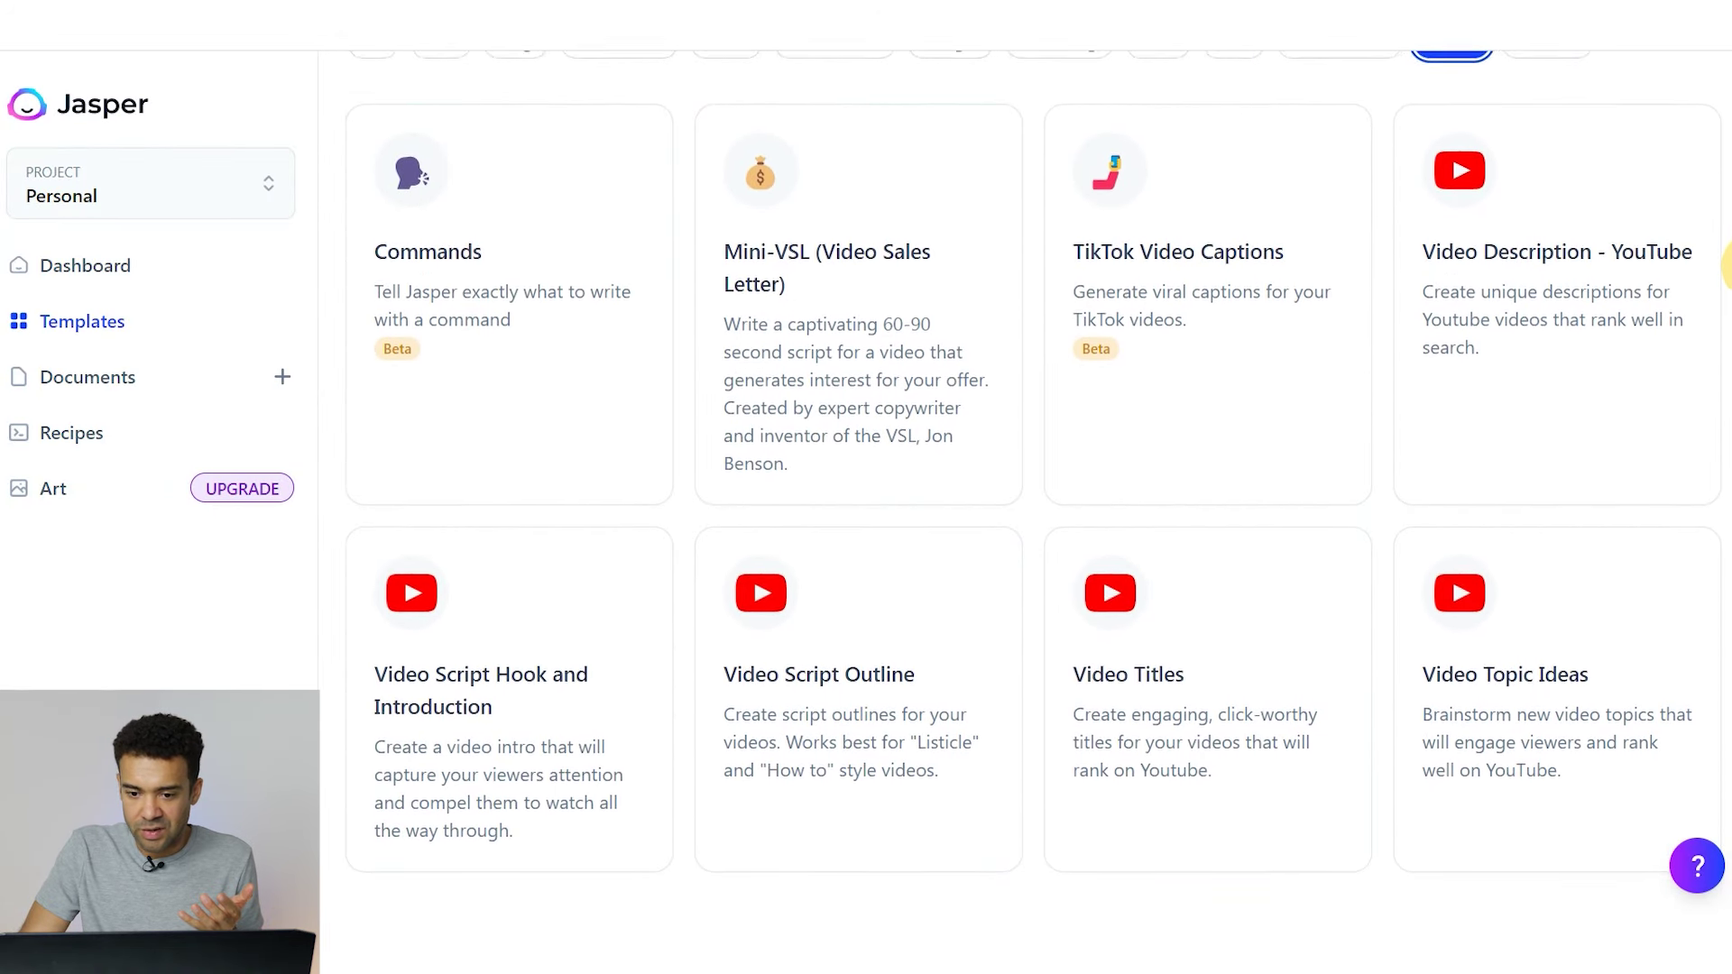
{"action": "scroll", "coordinate": [1727, 295], "scroll_direction": "down", "scroll_amount": 1}
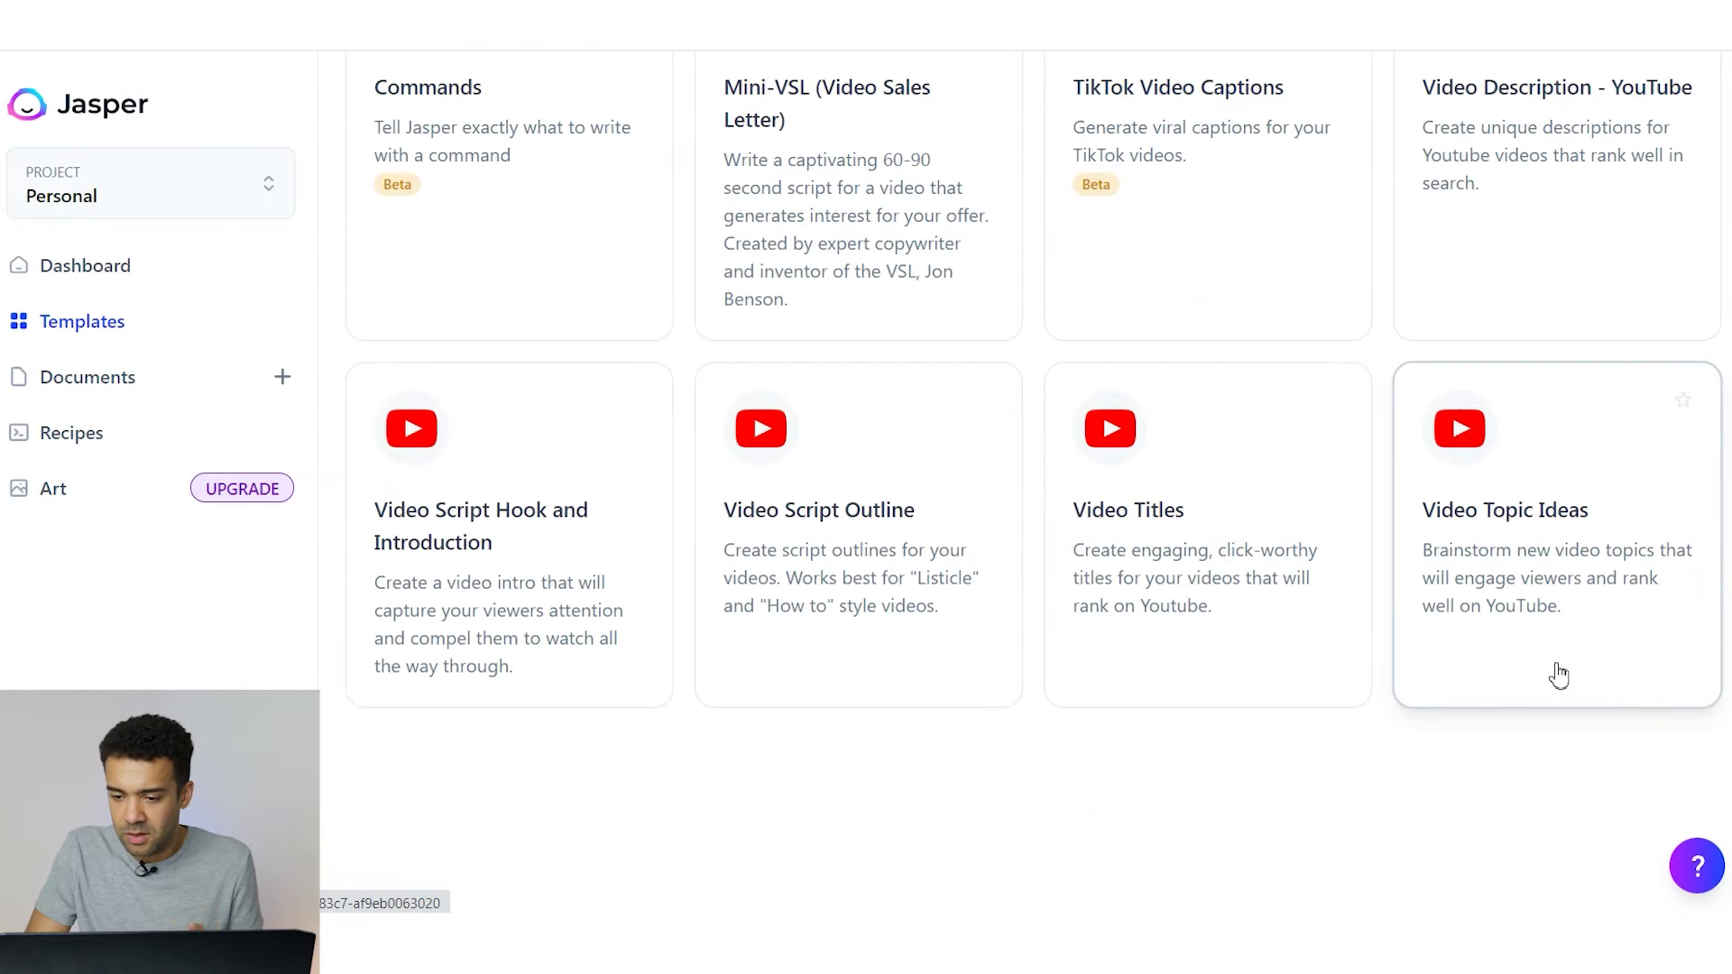
- Open the Video Topic Ideas template and enter the topic 'learning ballet dancing'
{"action": "left_click", "coordinate": [1607, 637]}
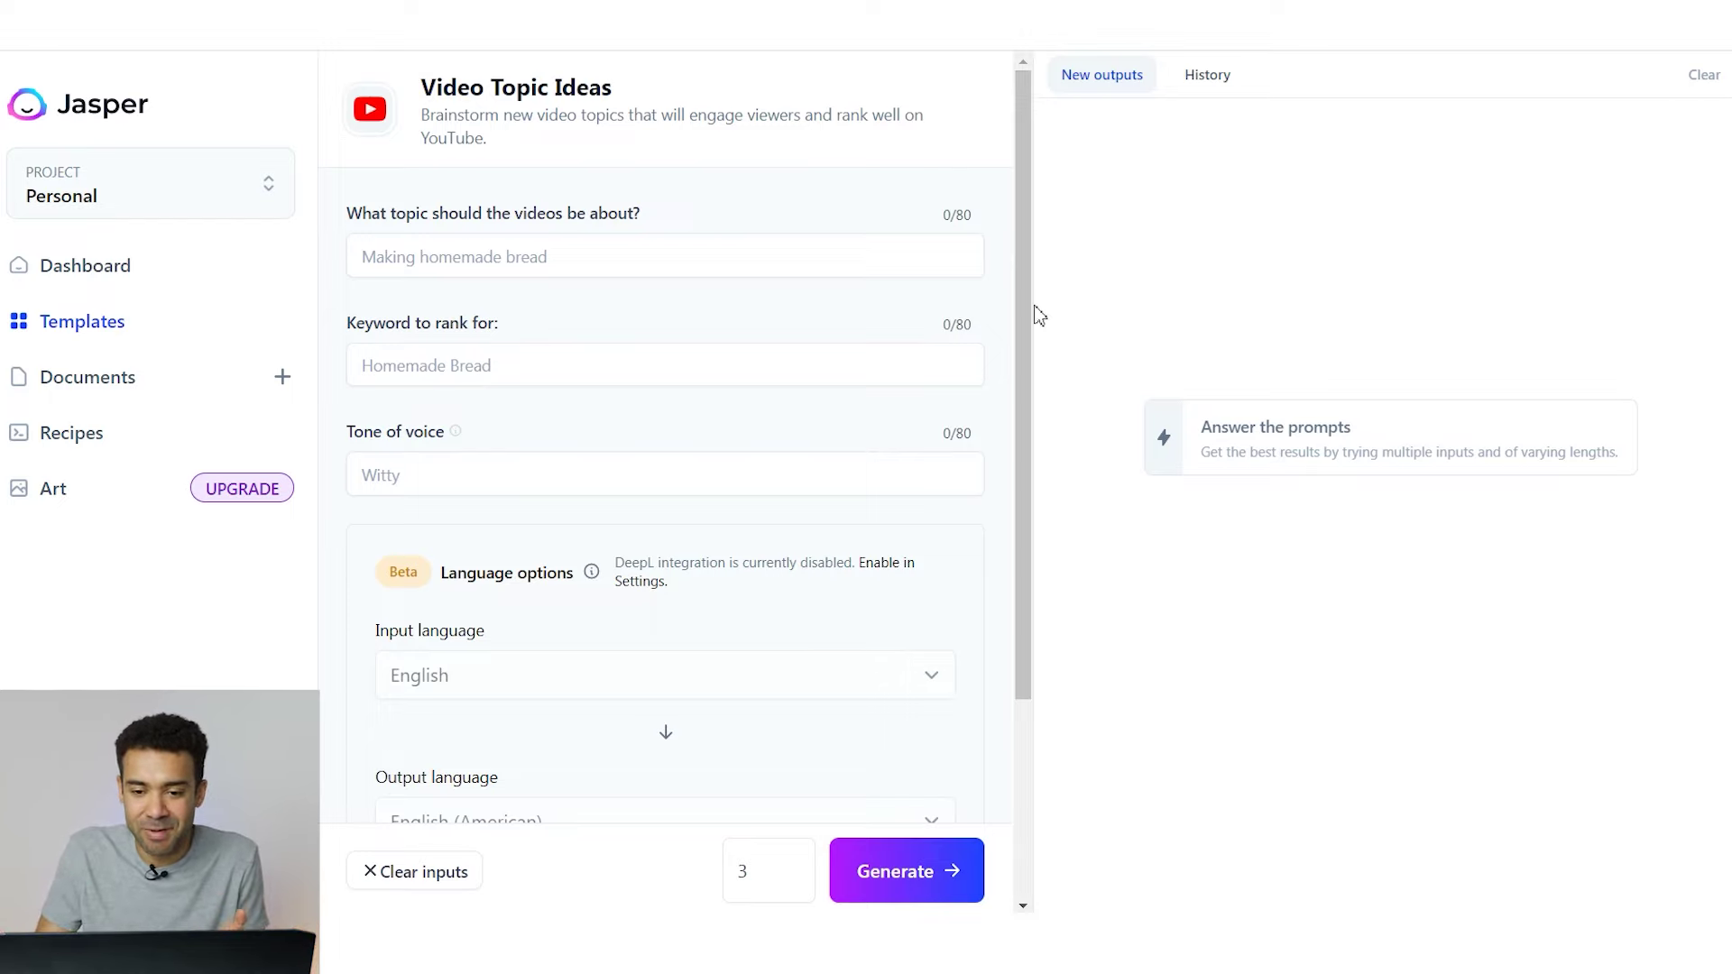
{"action": "left_click_drag", "start_coordinate": [1025, 297], "coordinate": [1025, 325]}
{"action": "left_click", "coordinate": [465, 261]}
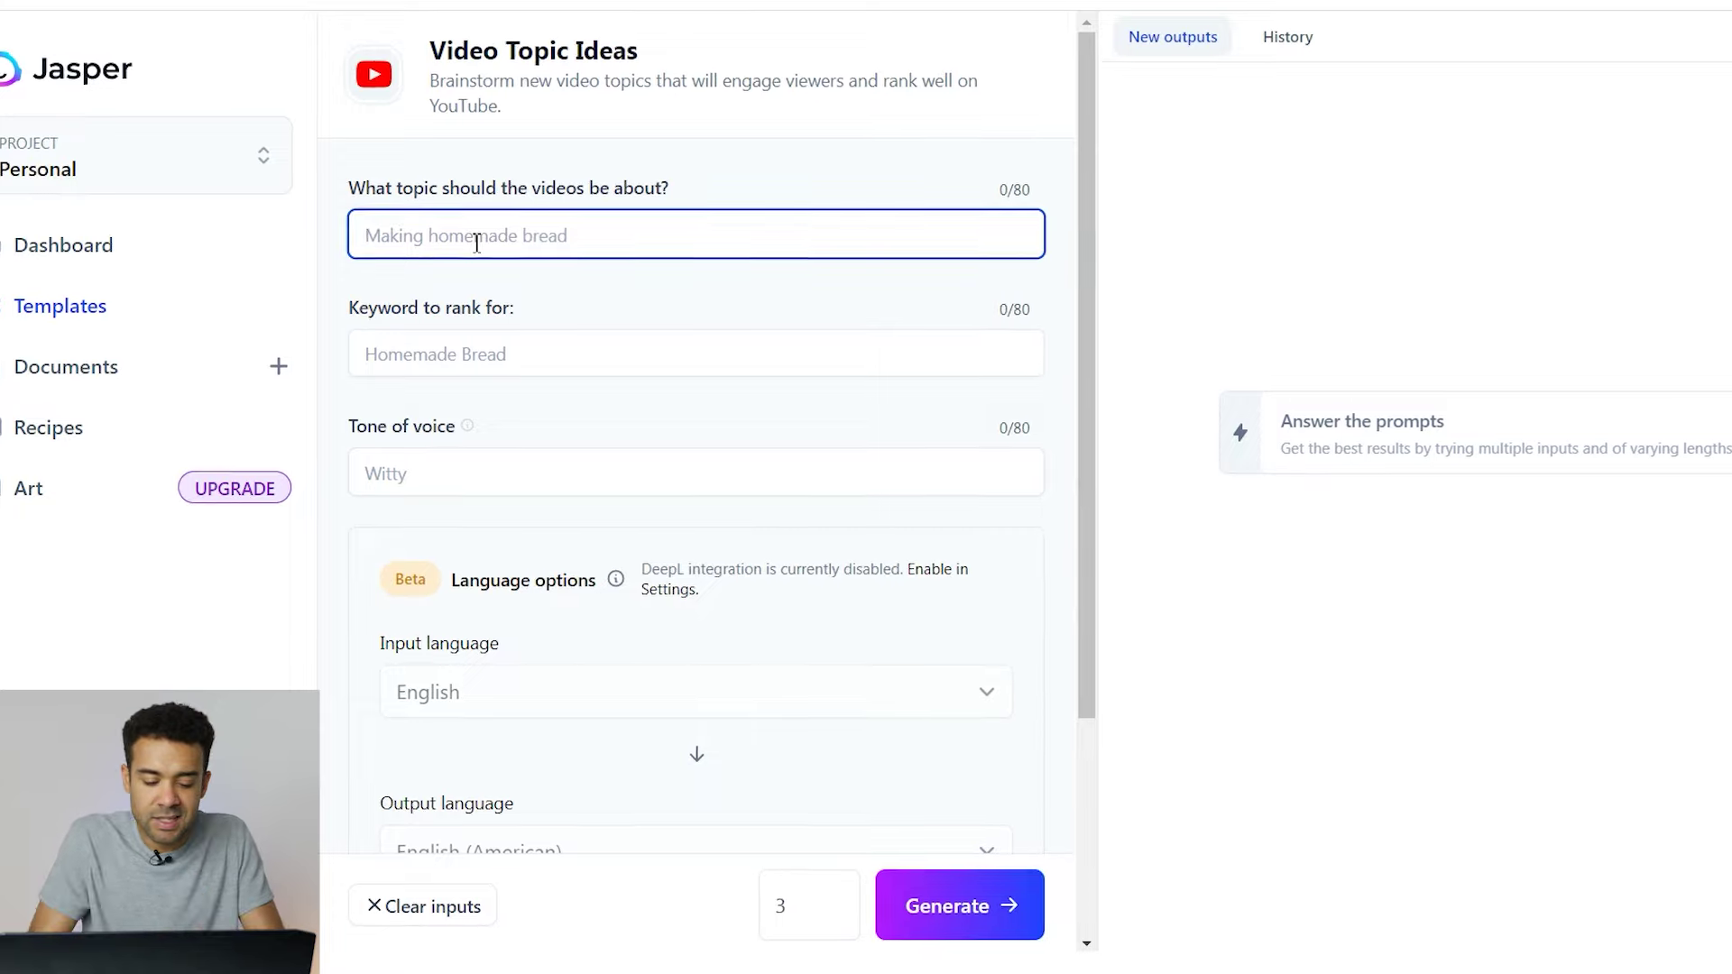
{"action": "type", "text": "BA"}
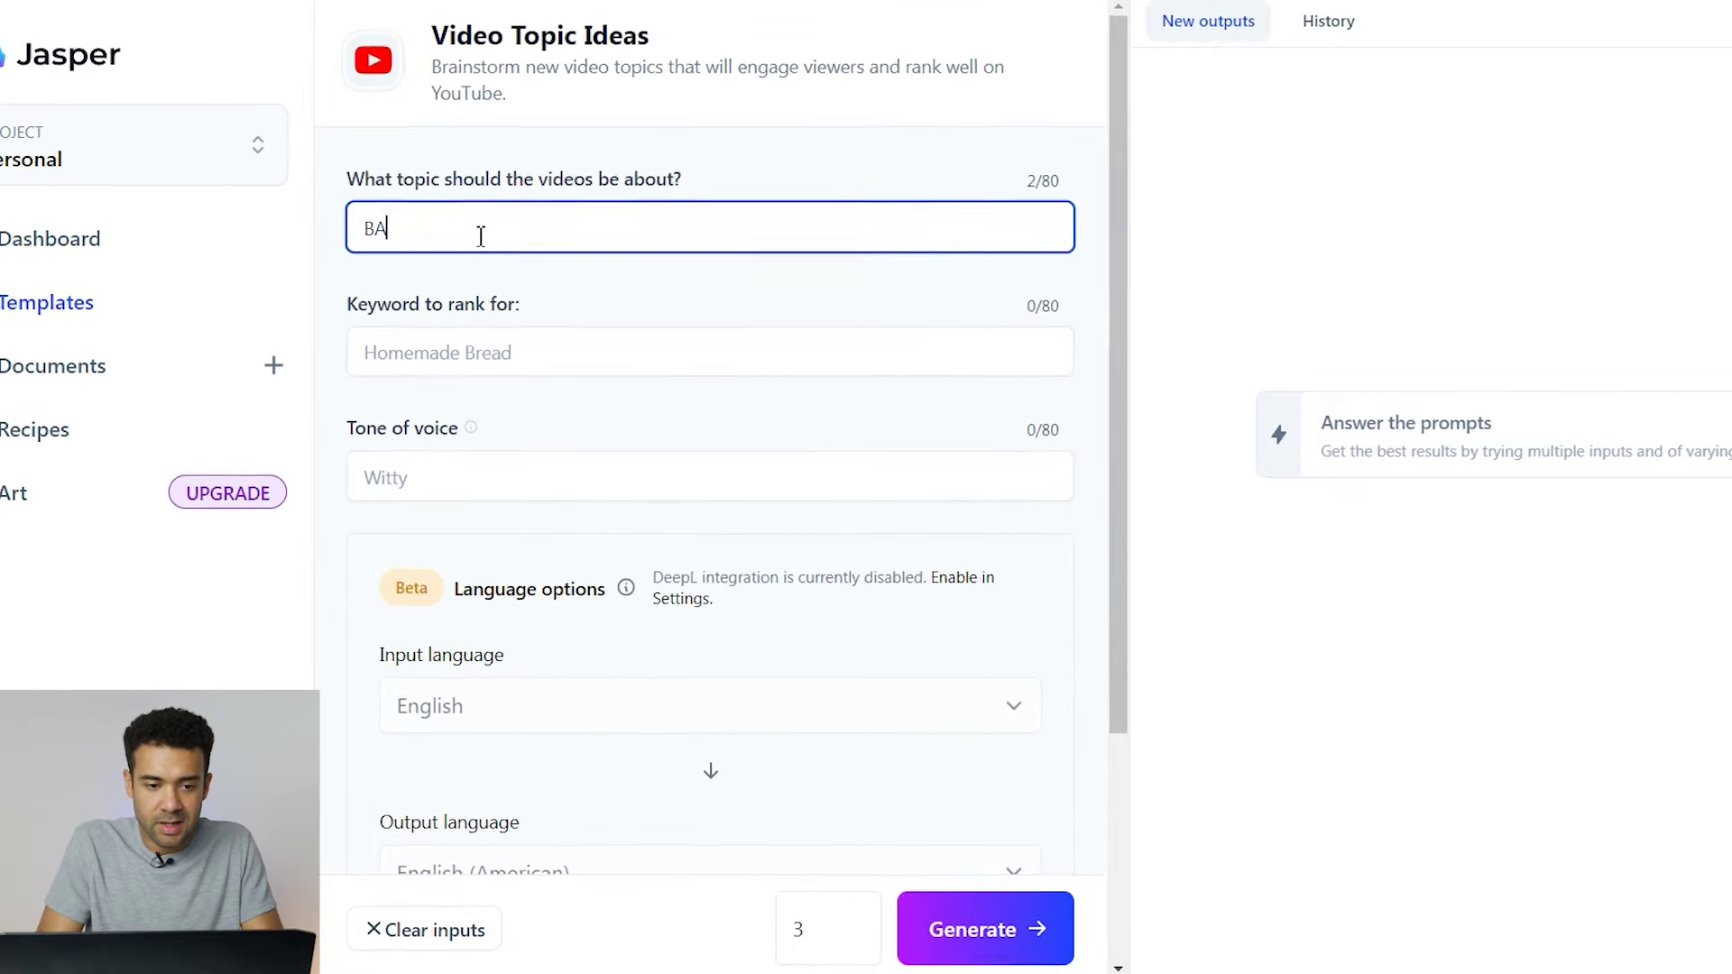
{"action": "key", "text": "BackSpace"}
{"action": "key", "text": "BackSpace"}
{"action": "type", "text": "ballet dancing"}
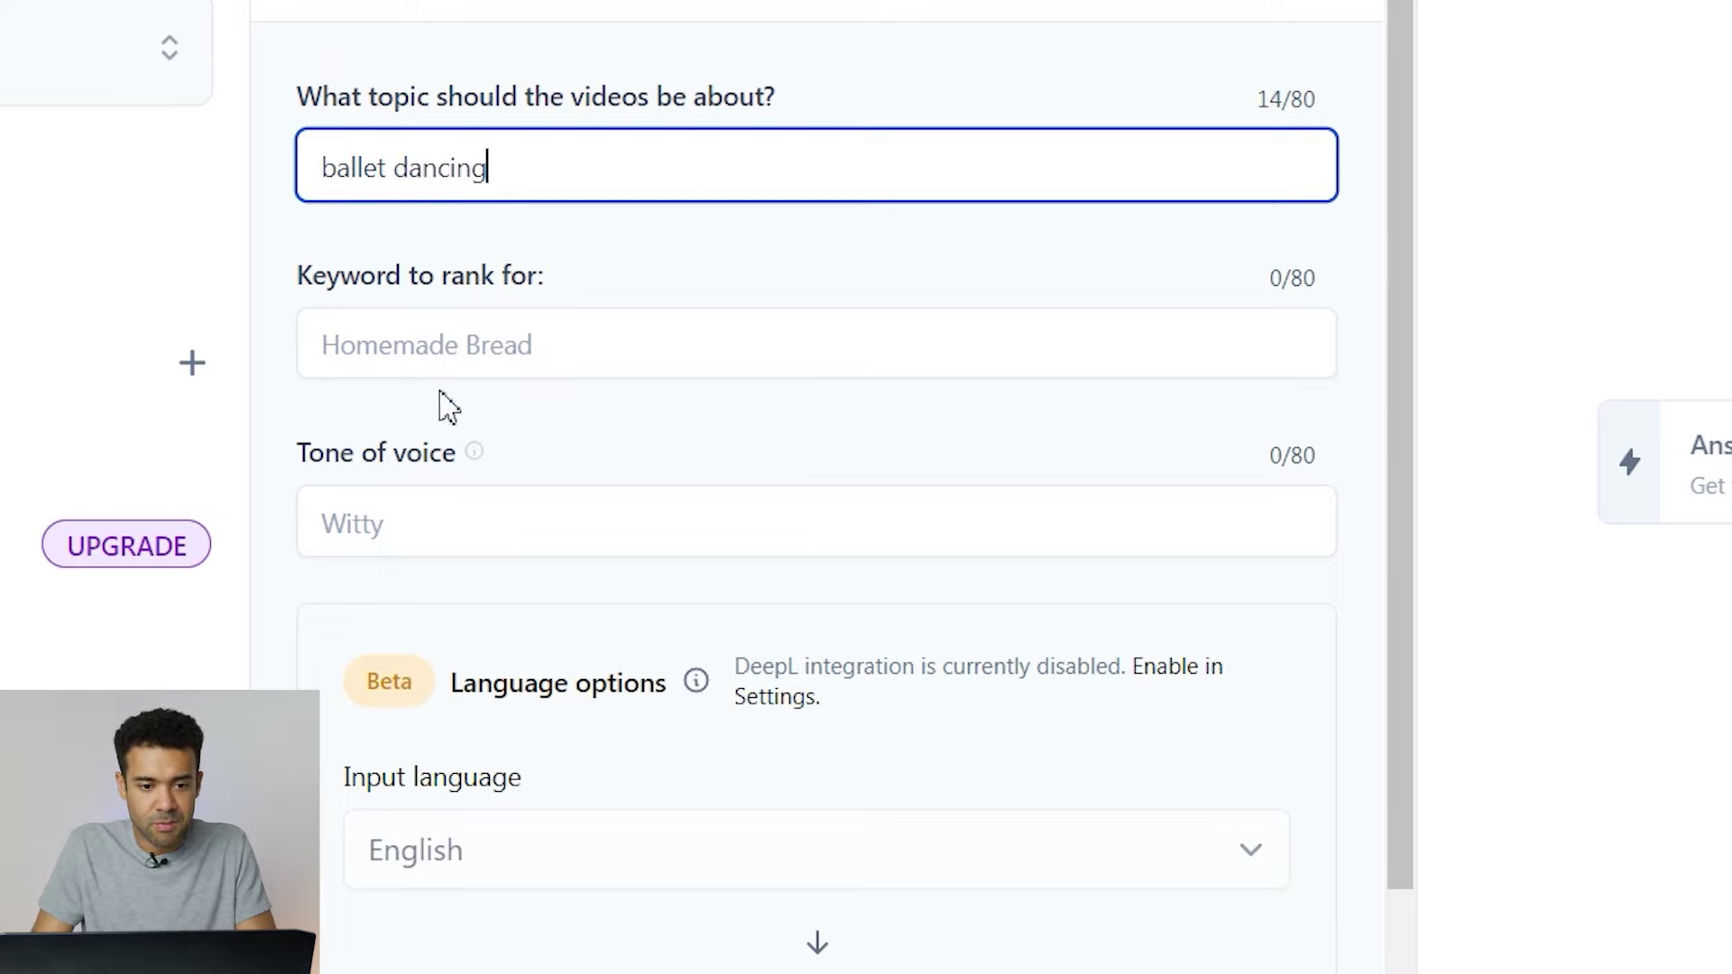
{"action": "left_click", "coordinate": [419, 344]}
{"action": "left_click", "coordinate": [321, 167]}
{"action": "type", "text": "learning"}
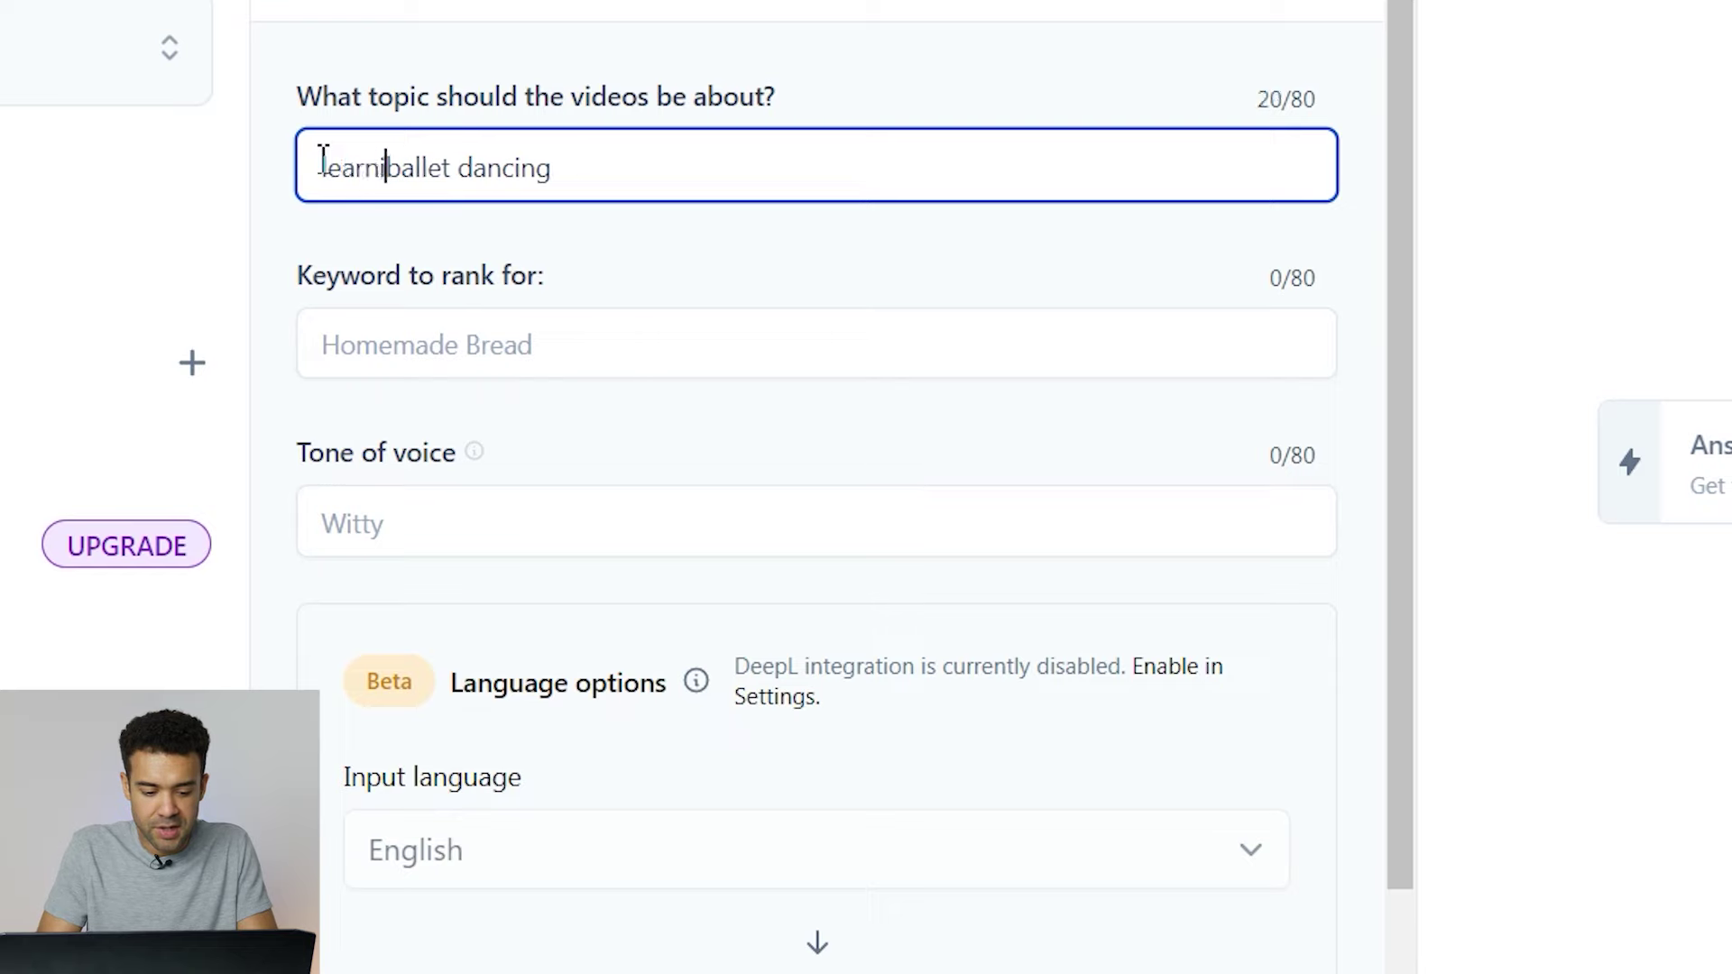
- Enter 'ballet' as the keyword to rank for, then go to the tone of voice field
{"action": "left_click", "coordinate": [535, 359]}
{"action": "type", "text": "ballet"}
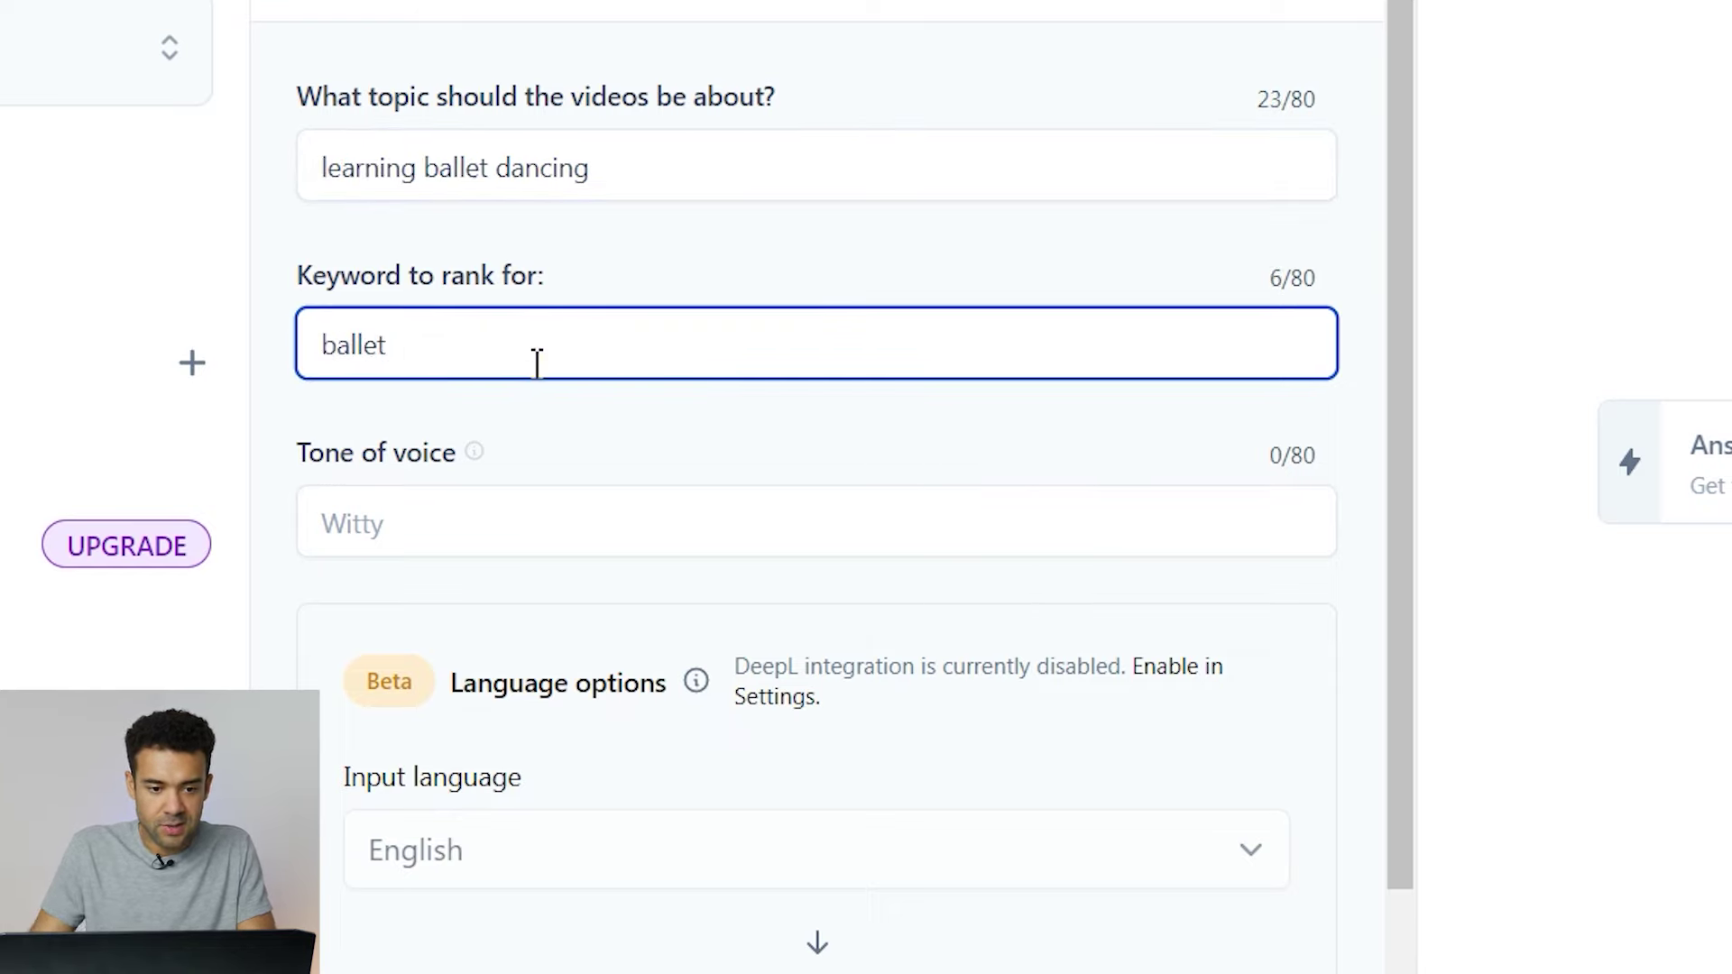
{"action": "left_click", "coordinate": [494, 541]}
- Set the tone of voice to 'profession' and generate the ballet video topic lists
{"action": "type", "text": "profession"}
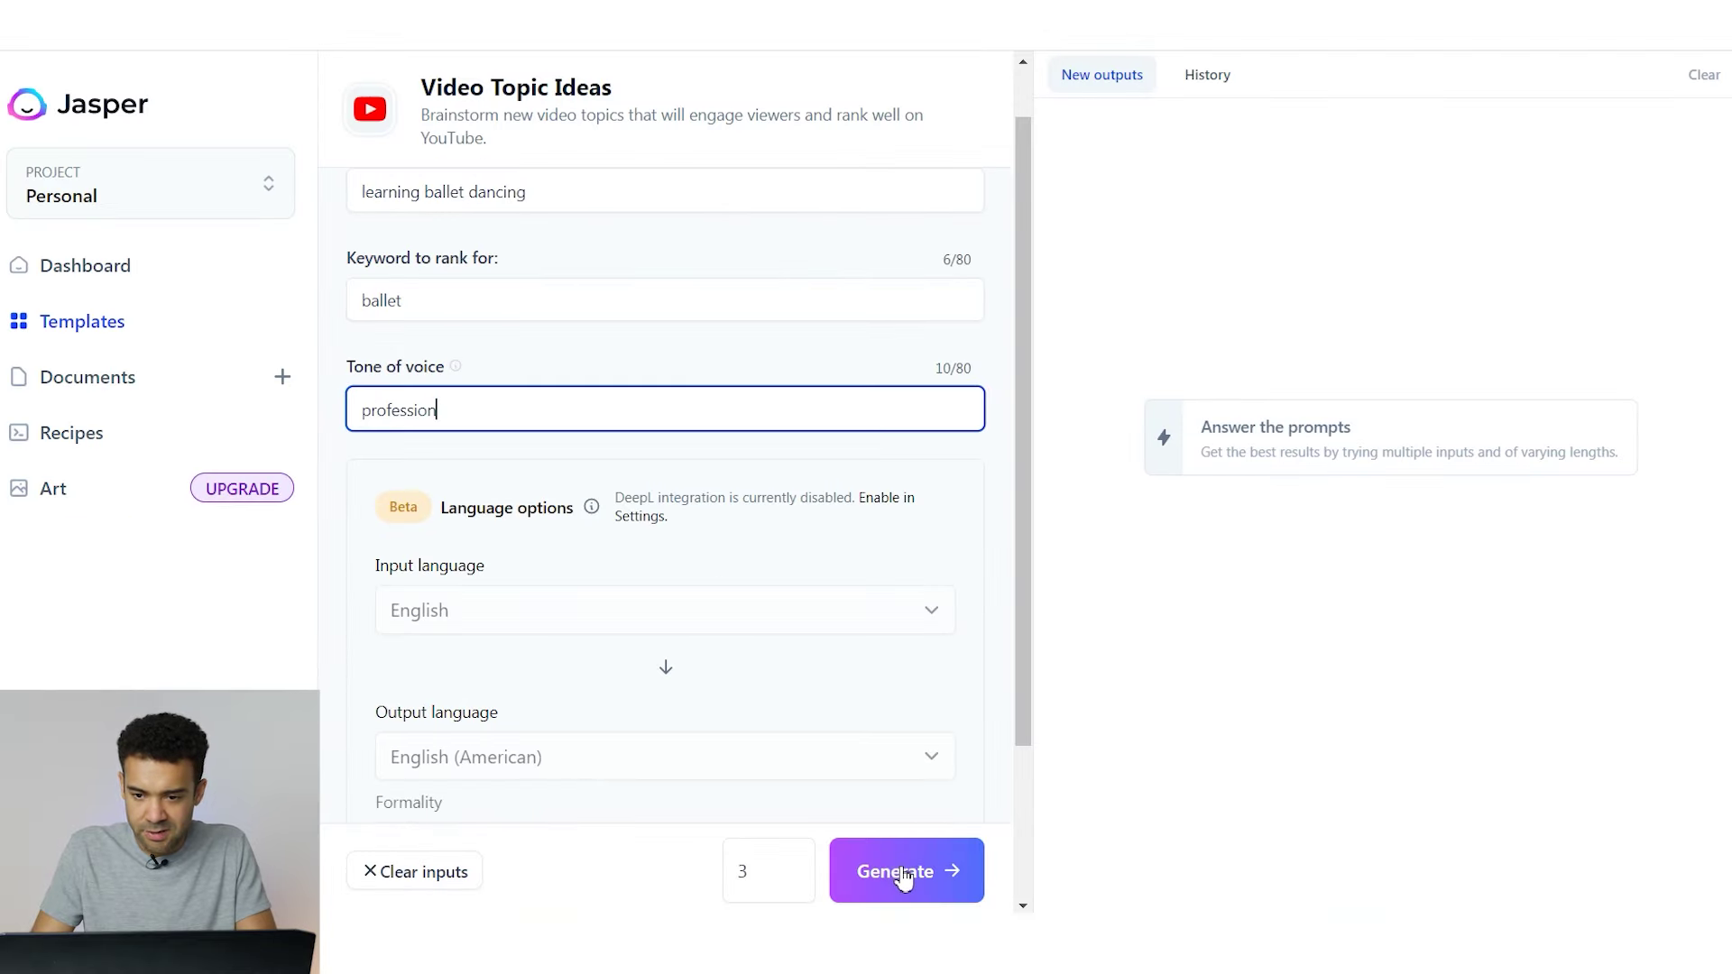
{"action": "left_click", "coordinate": [903, 879]}
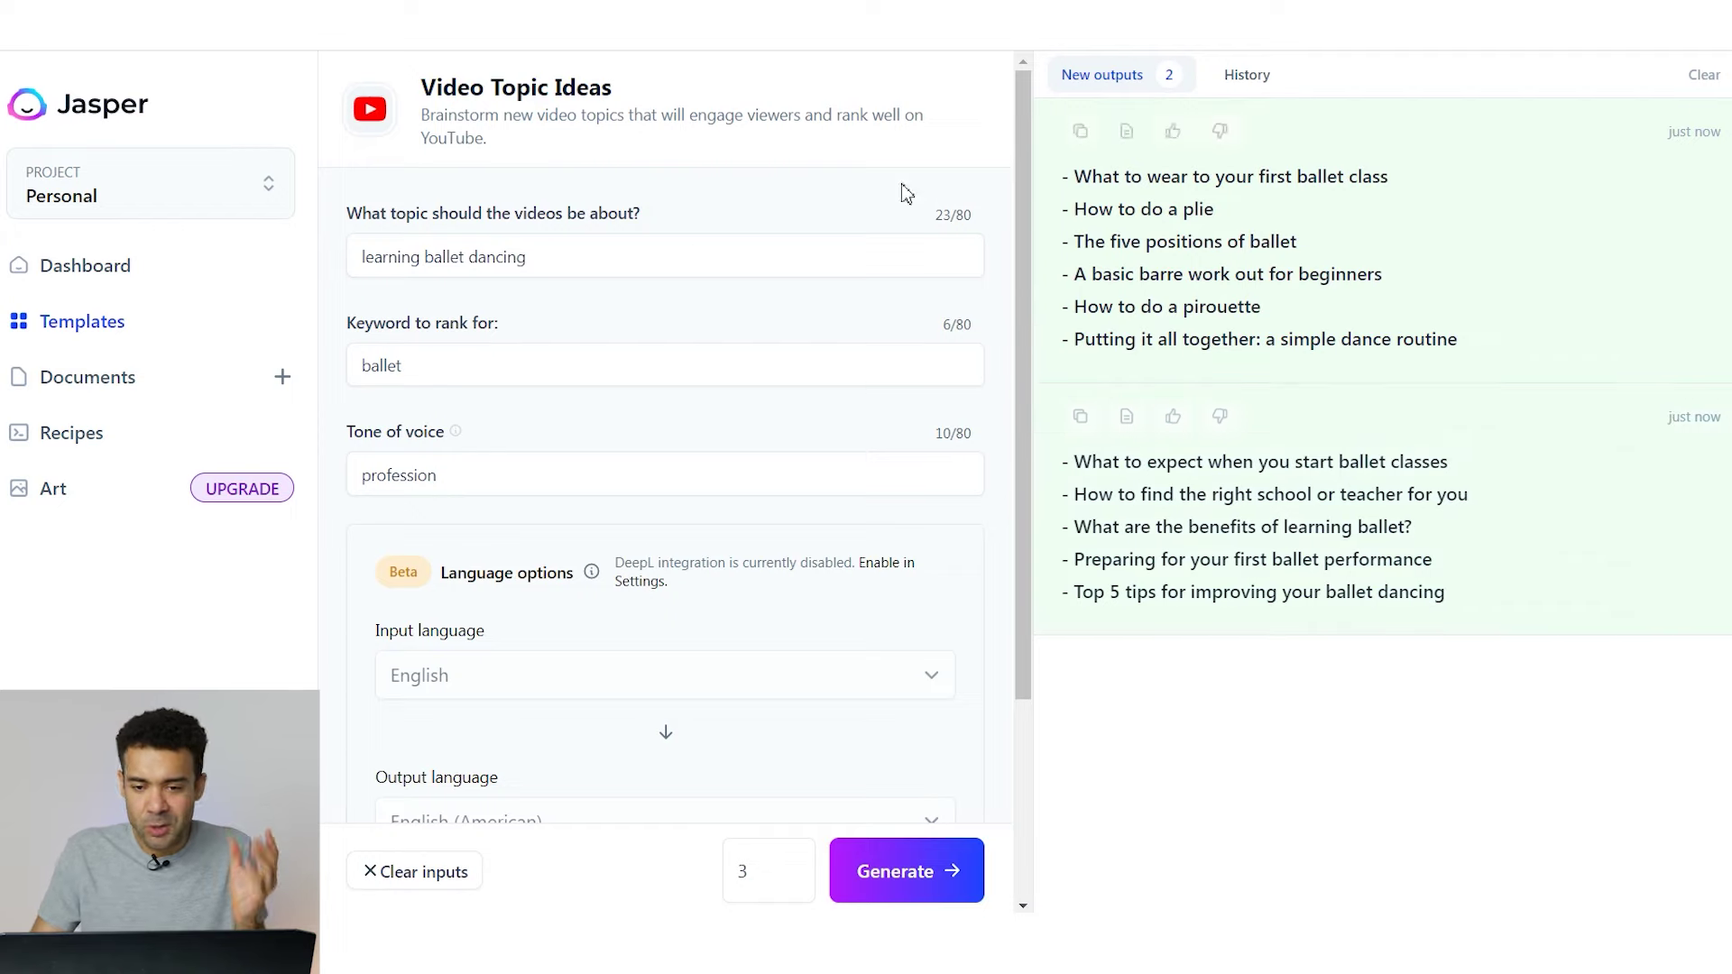
- Replace the topic with 'making money on youtube by selling products', keyword 'youtube', tone 'educational'
{"action": "left_click_drag", "start_coordinate": [582, 263], "coordinate": [349, 275]}
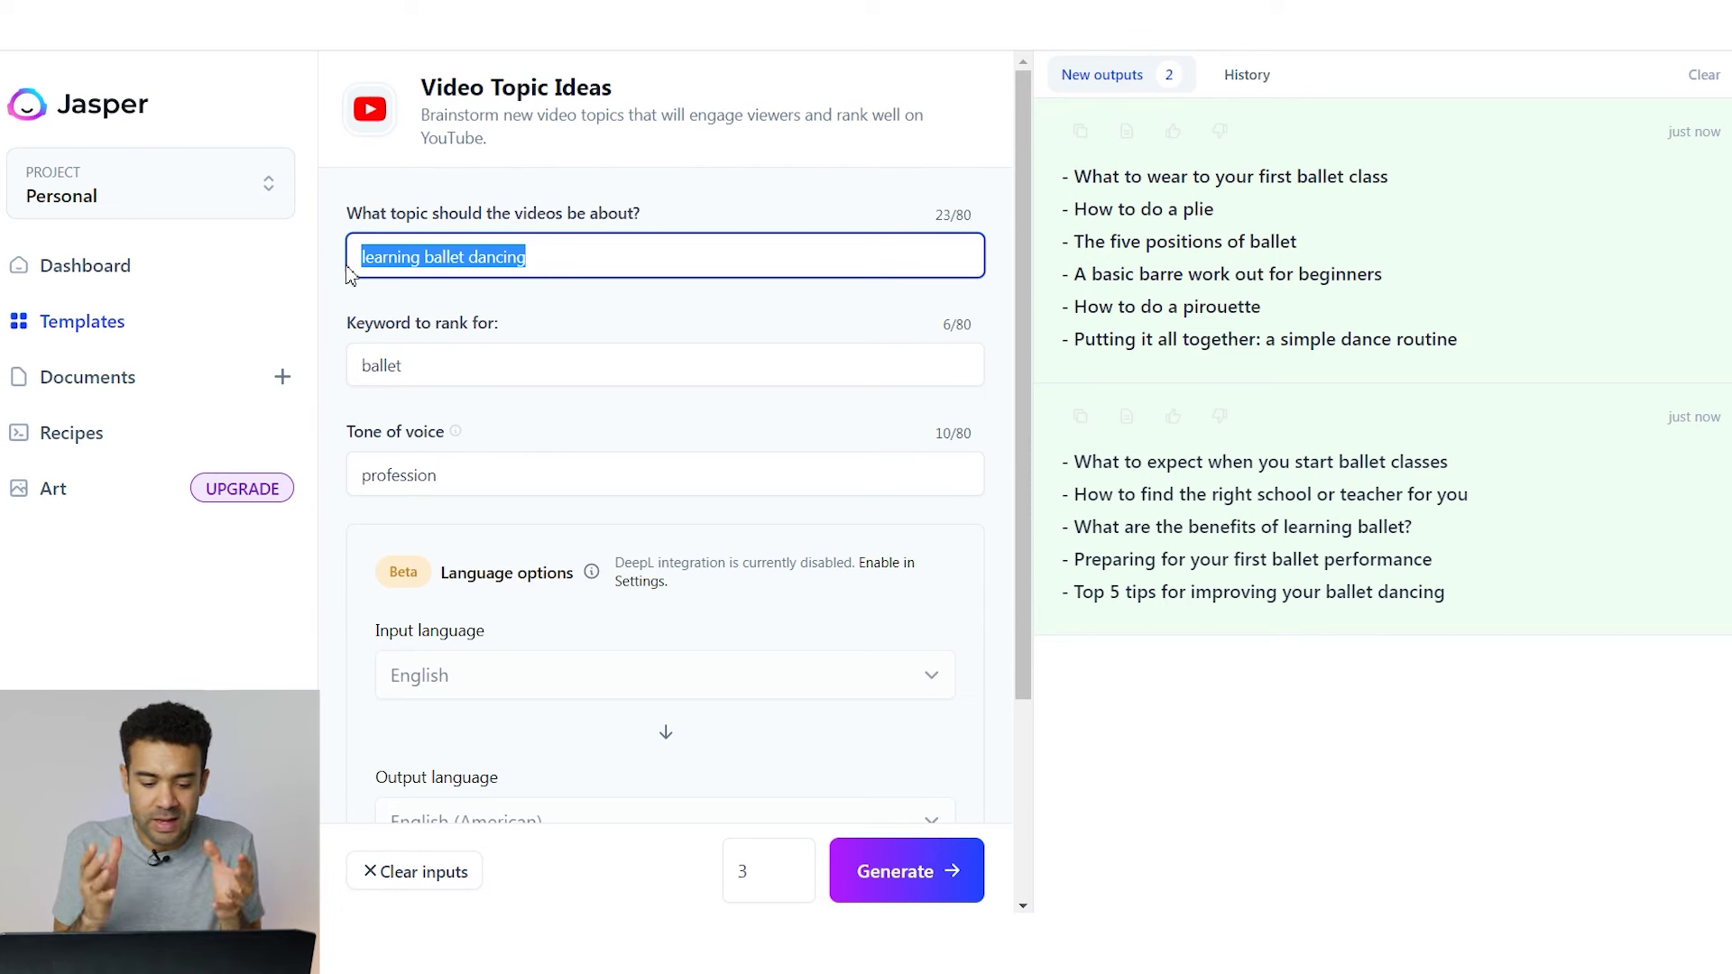
{"action": "key", "text": "BackSpace"}
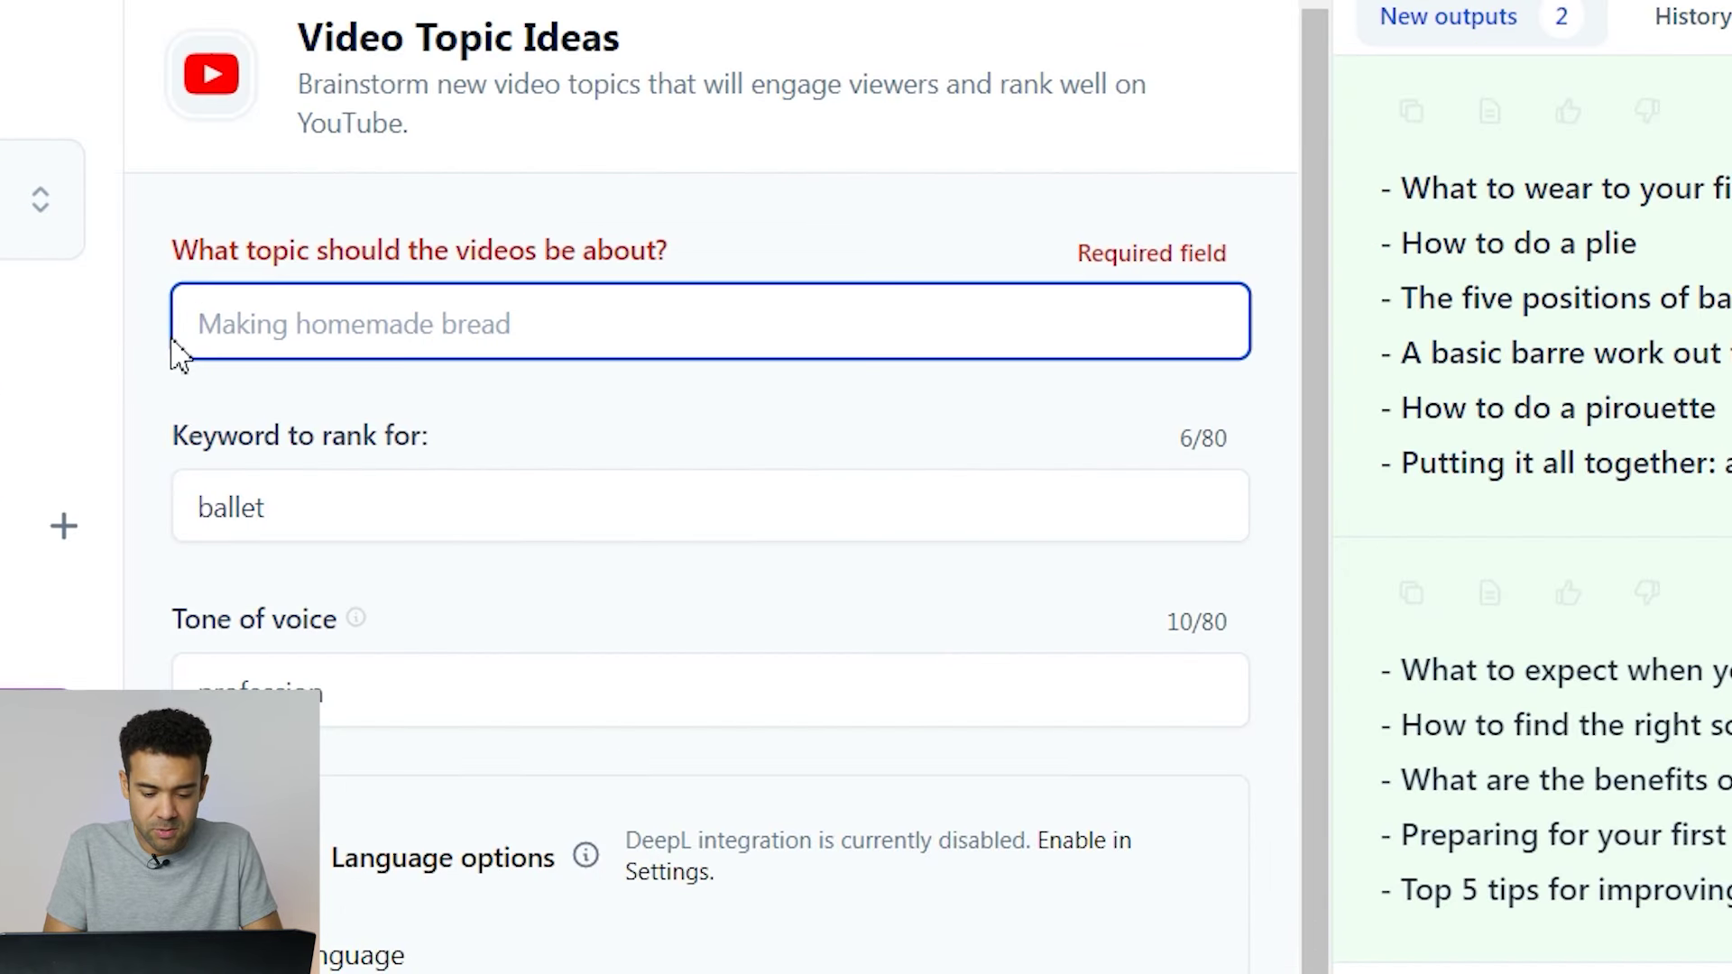
{"action": "type", "text": "making money on youtube by se"}
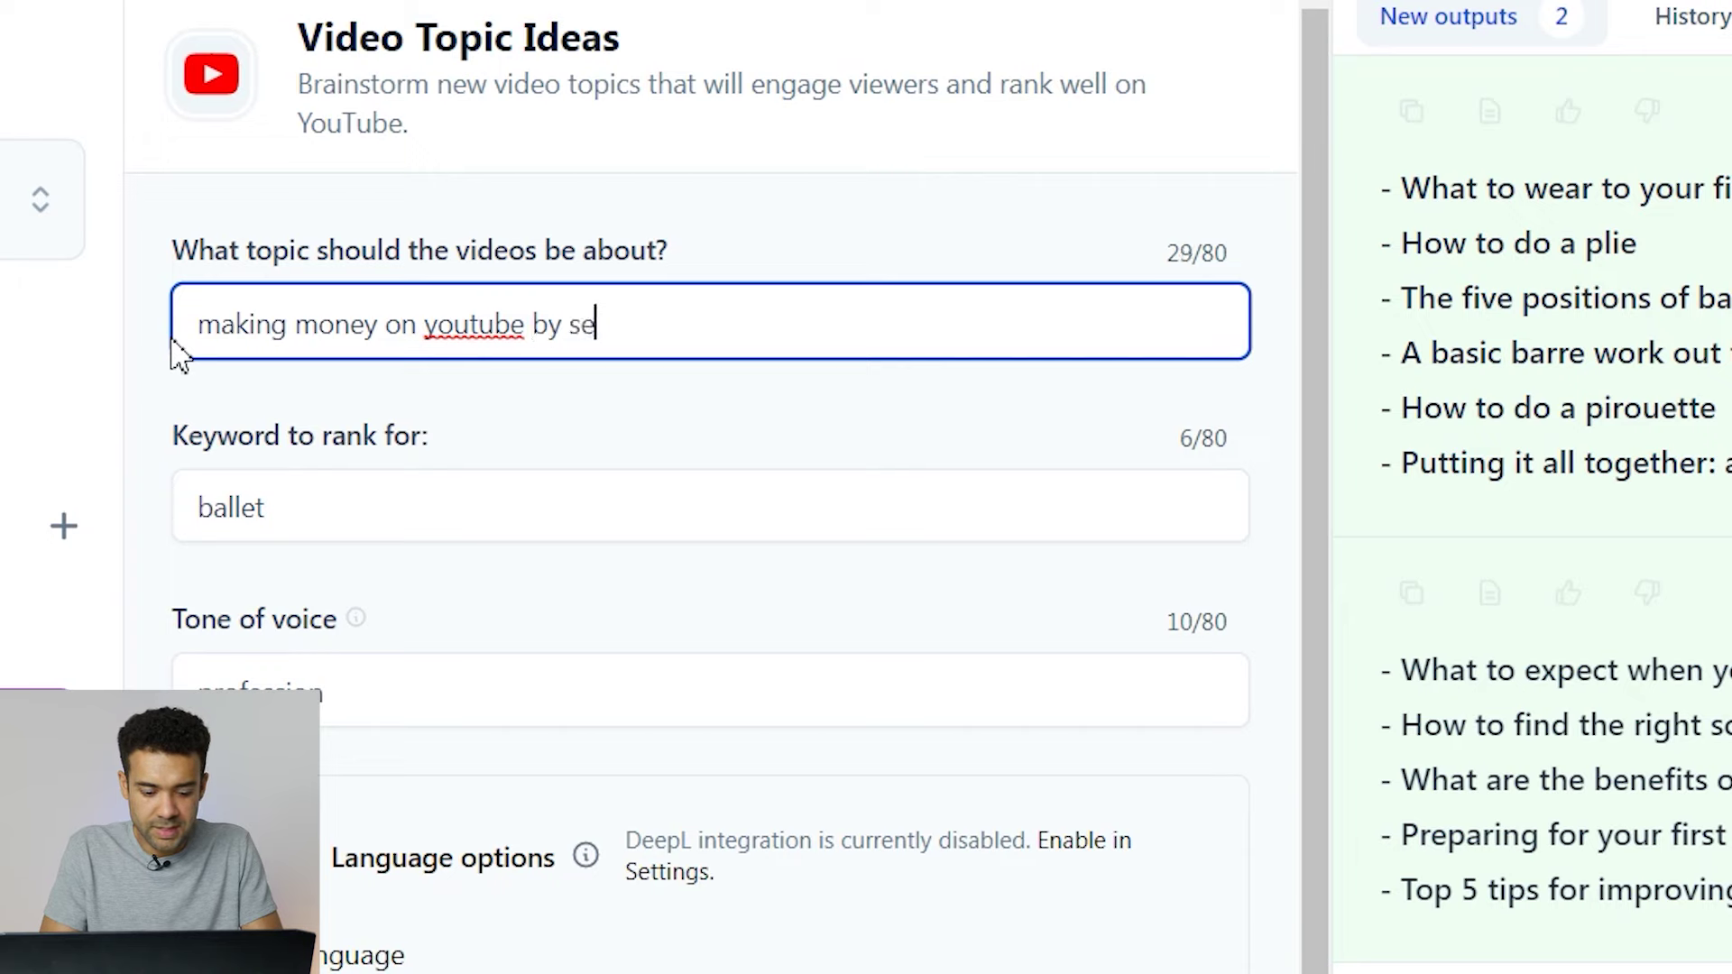
{"action": "type", "text": "lling products"}
{"action": "left_click_drag", "start_coordinate": [433, 507], "coordinate": [125, 503]}
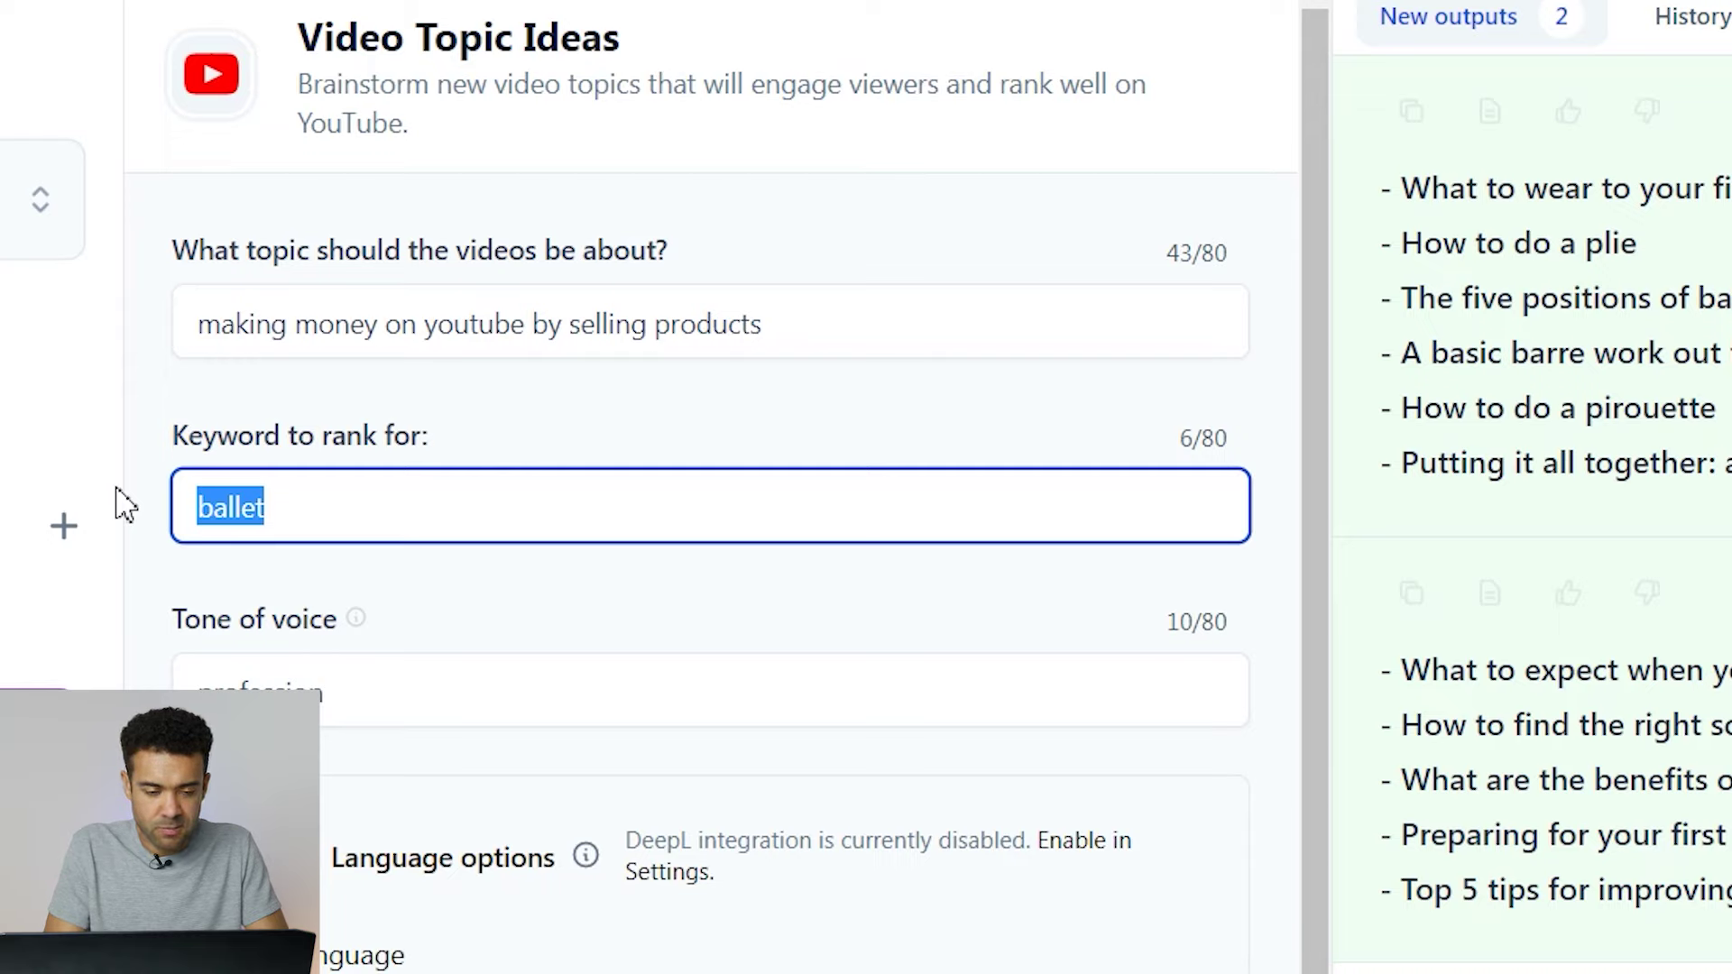
{"action": "type", "text": "youtube"}
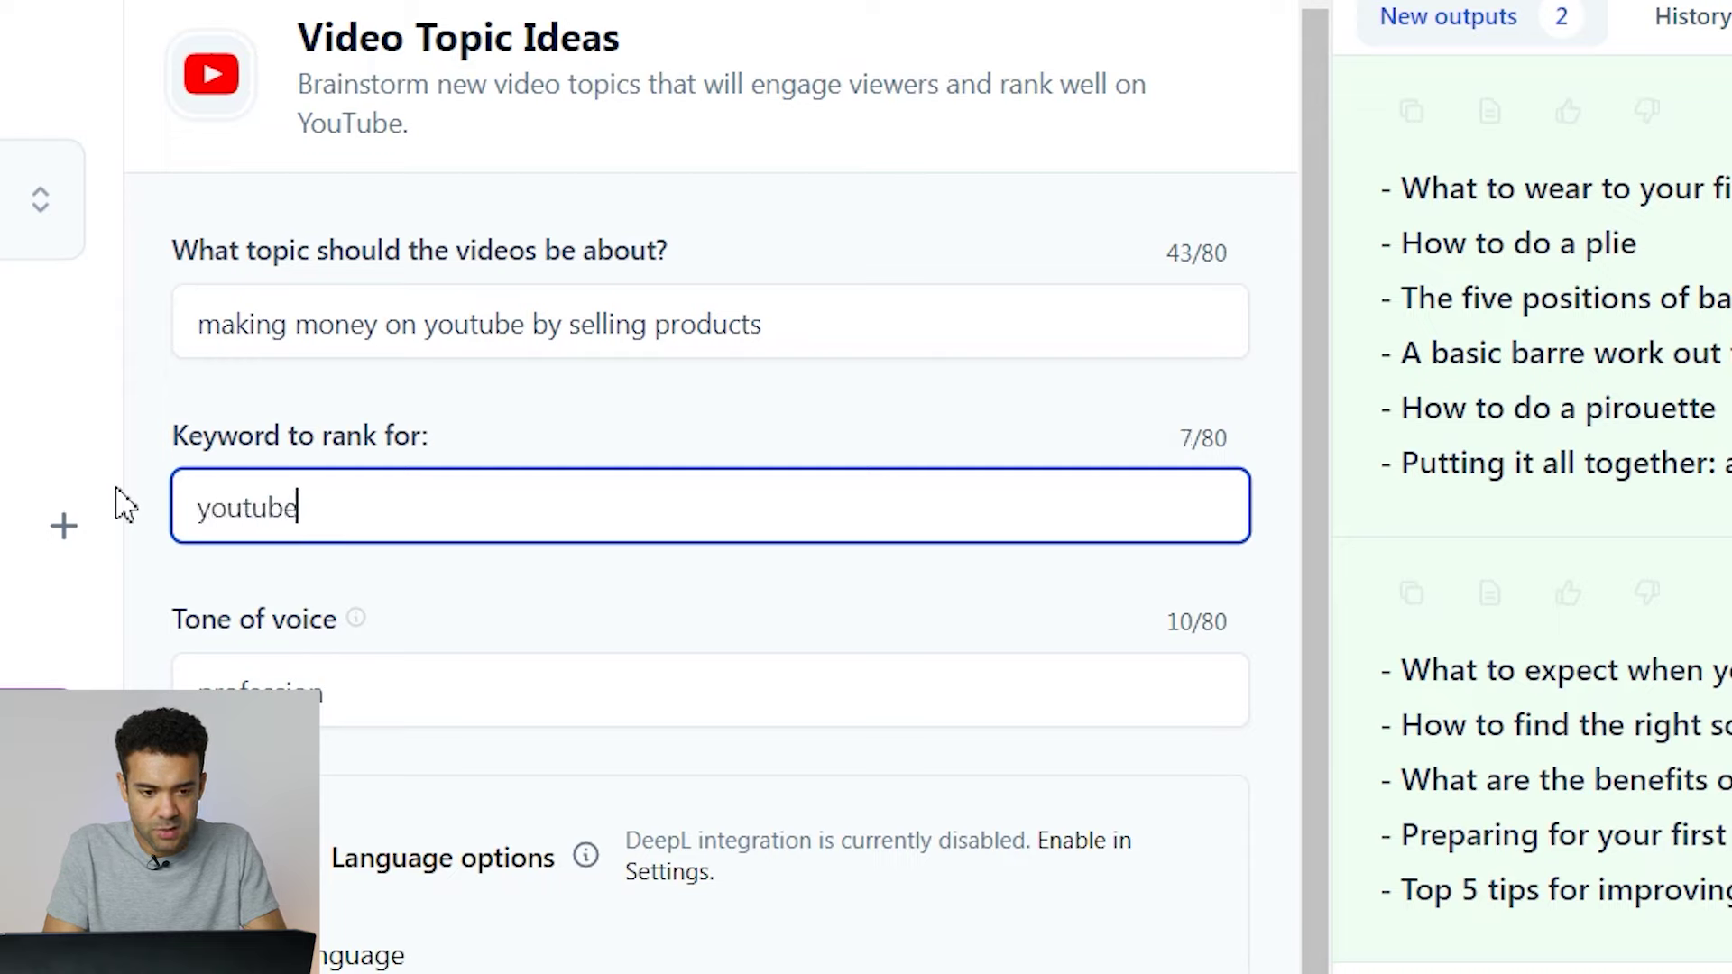
{"action": "left_click_drag", "start_coordinate": [397, 705], "coordinate": [180, 702]}
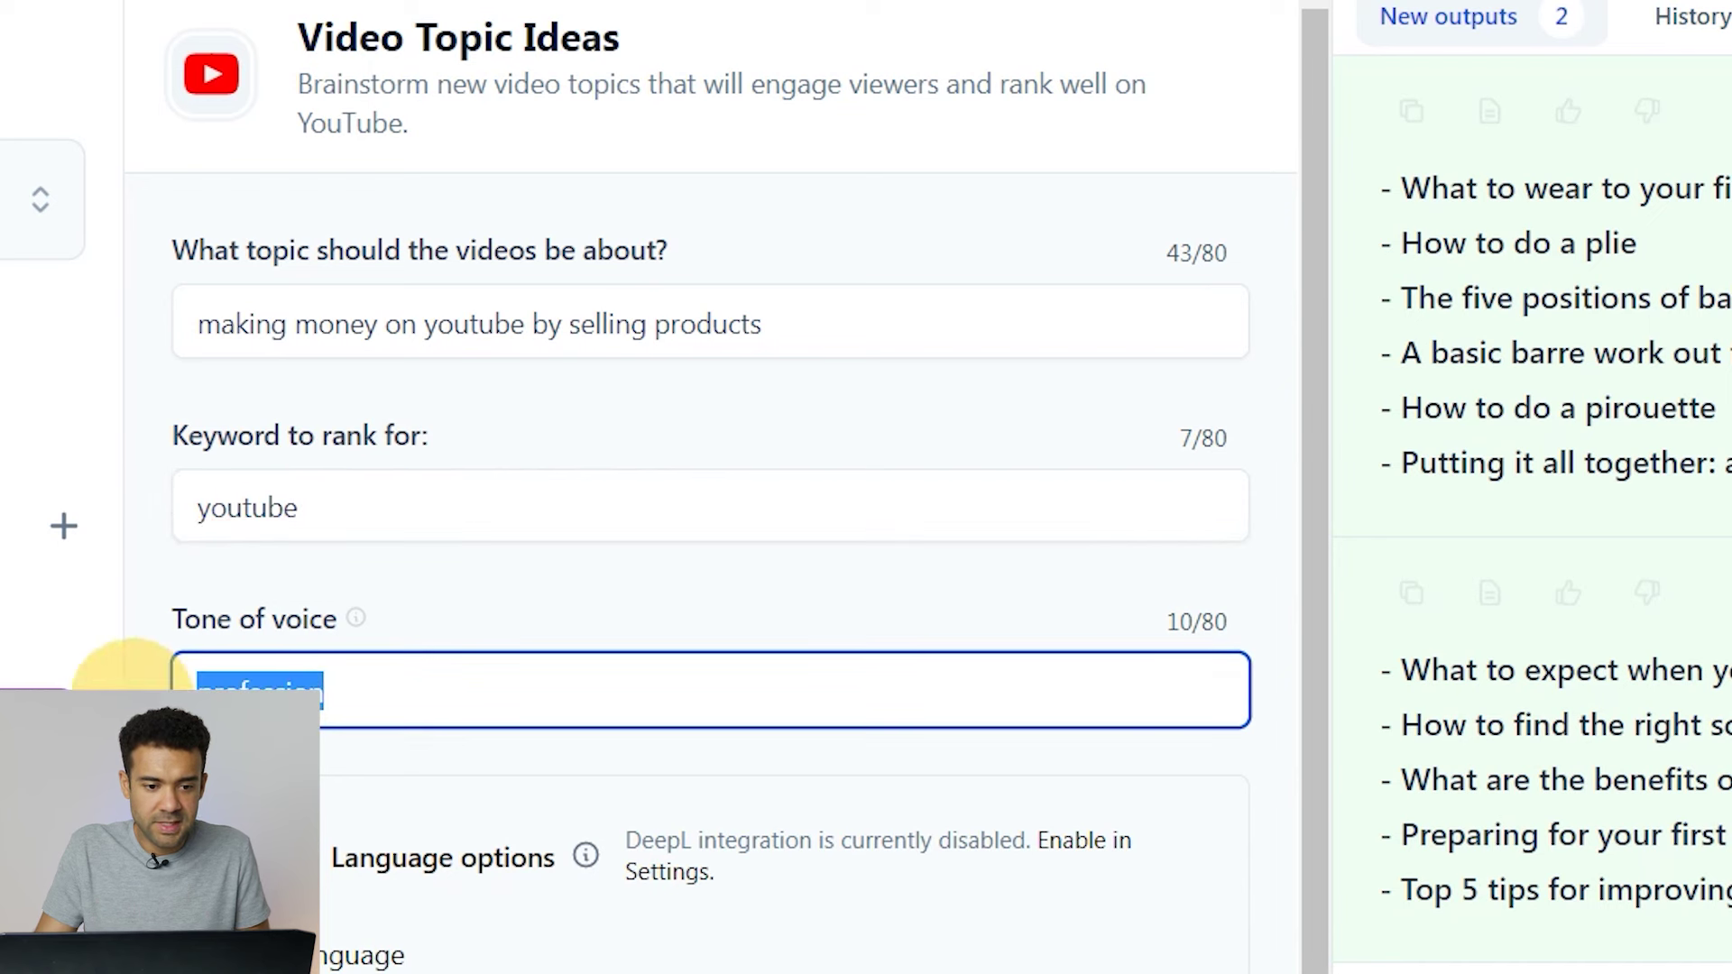
{"action": "key", "text": "BackSpace"}
{"action": "type", "text": "eduaa"}
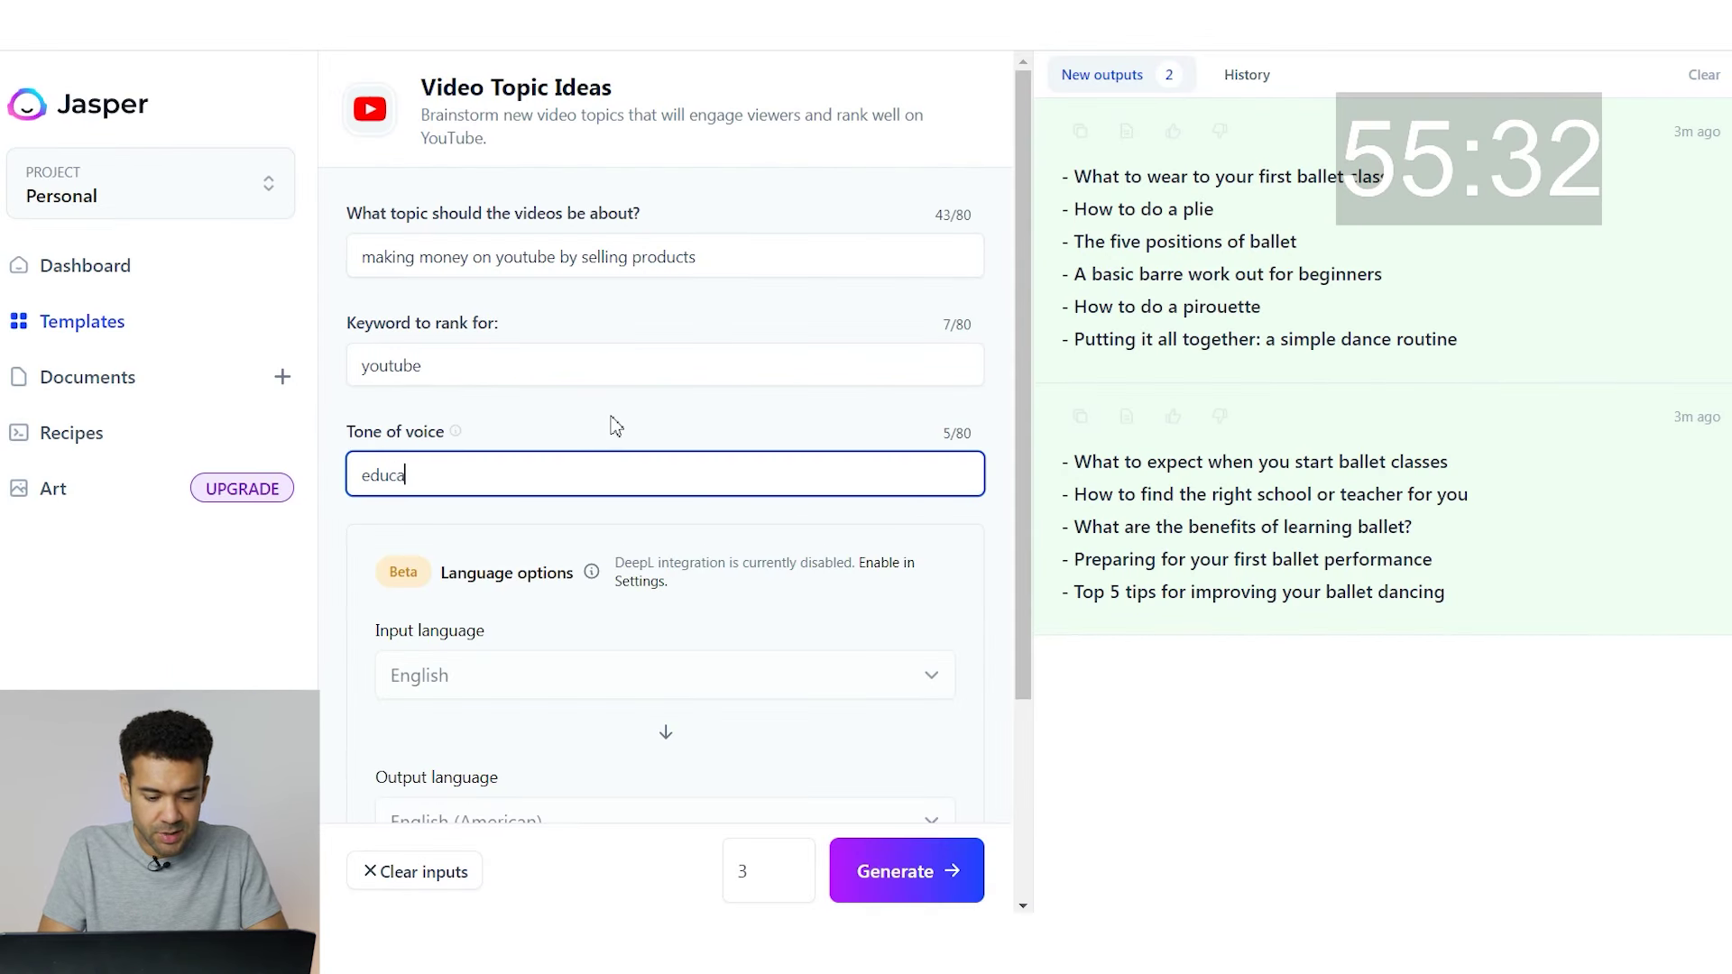
{"action": "type", "text": "tional"}
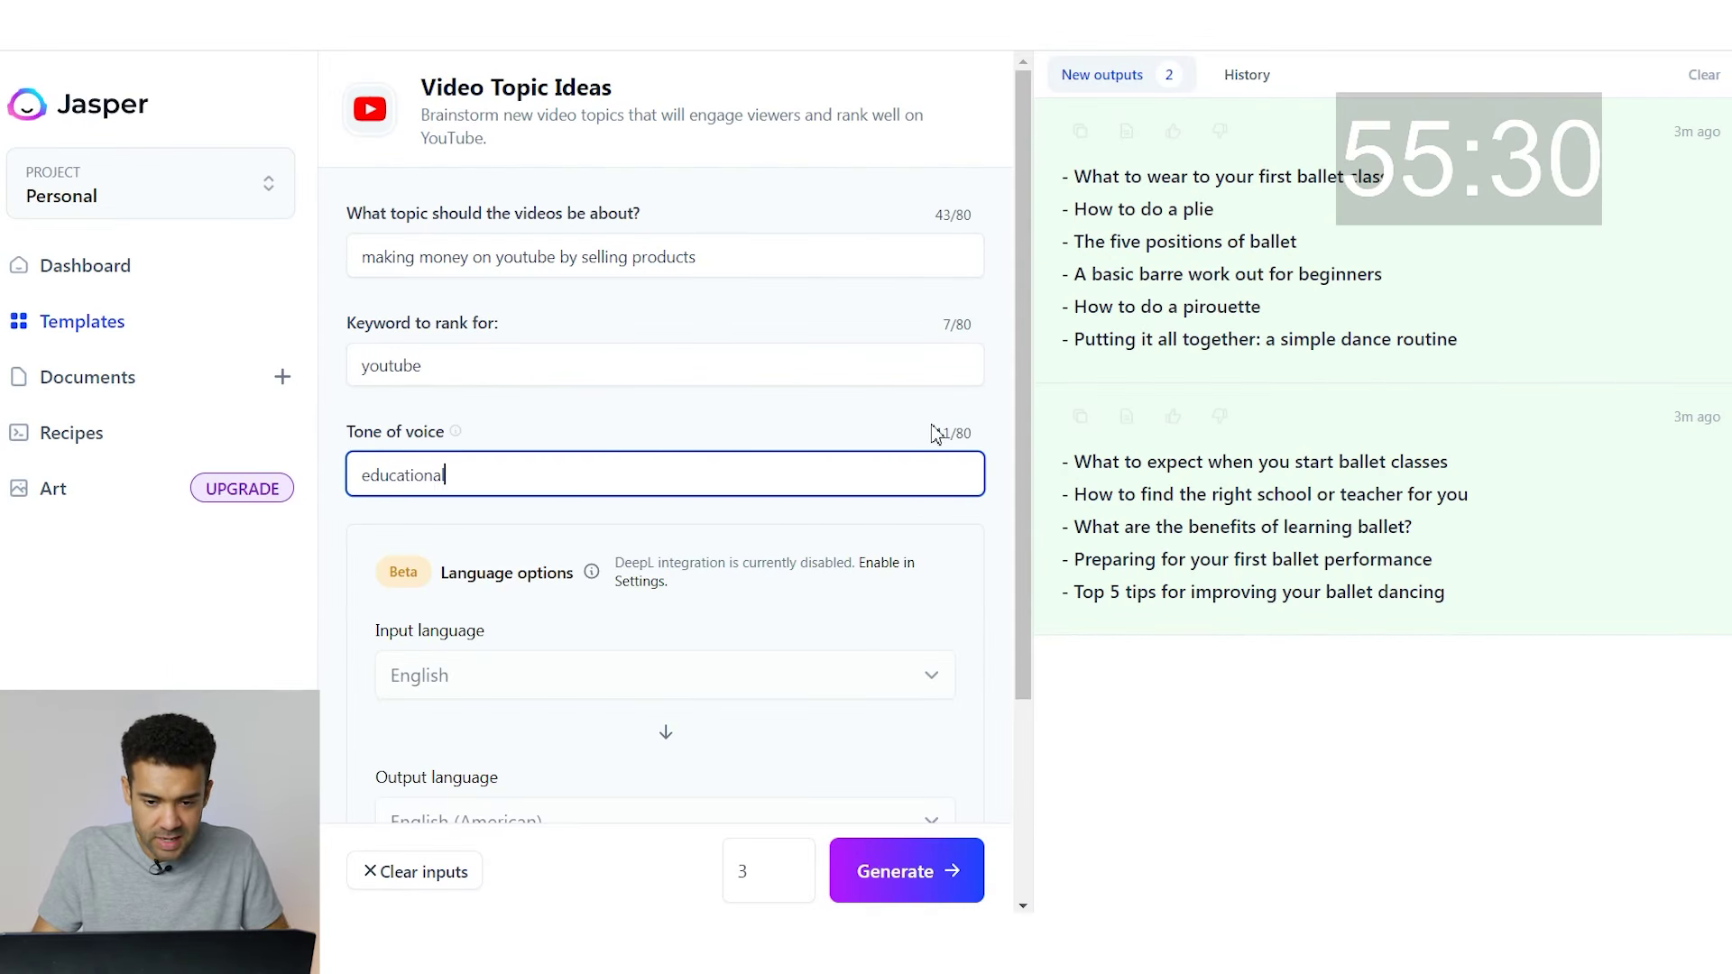
{"action": "left_click", "coordinate": [999, 465]}
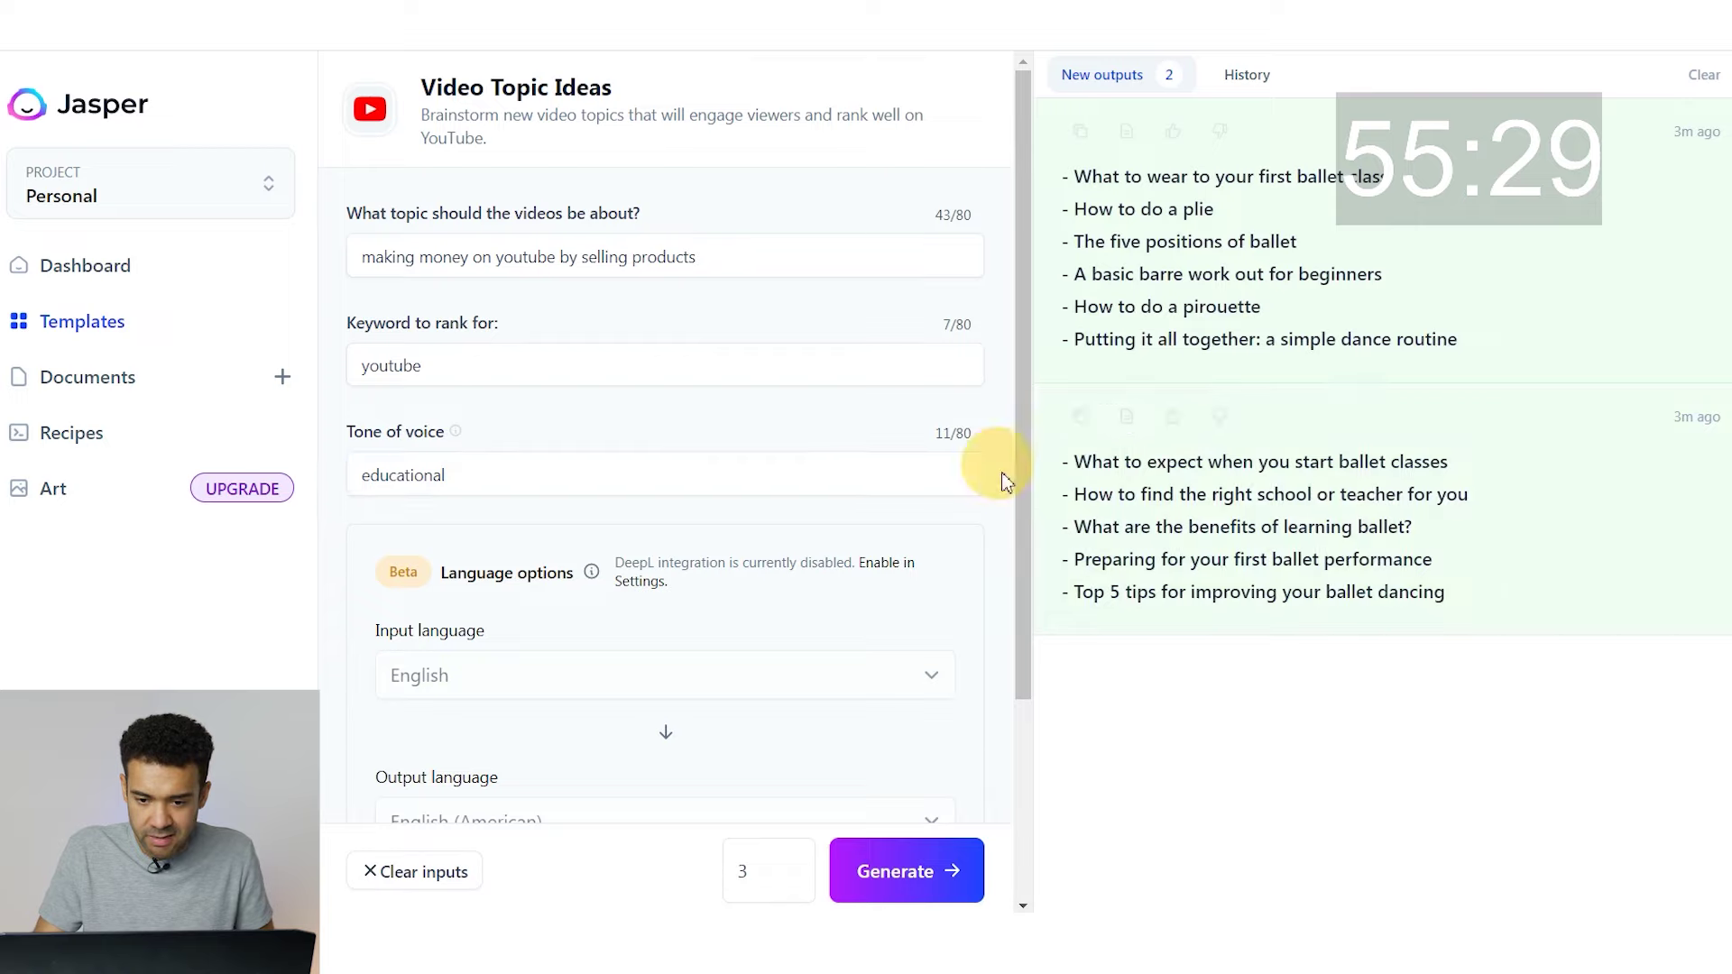
- Generate fresh topic ideas from the updated YouTube money-making inputs
{"action": "left_click", "coordinate": [906, 871]}
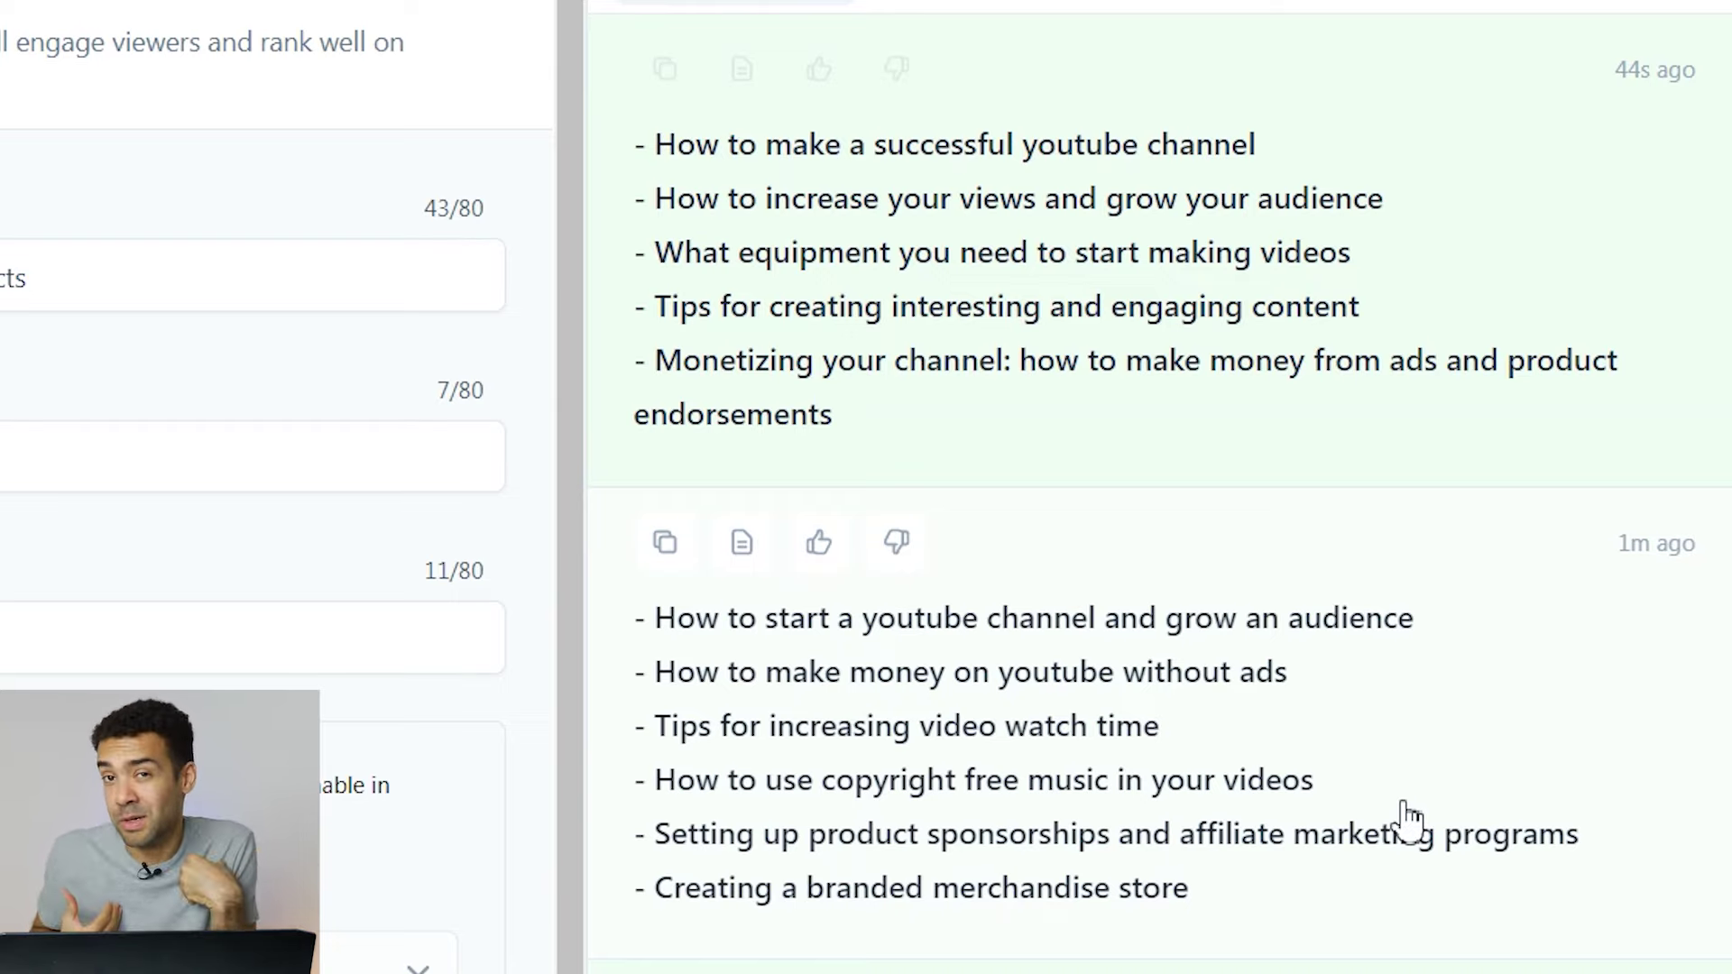
{"action": "left_click_drag", "start_coordinate": [656, 672], "coordinate": [1324, 675]}
{"action": "left_click_drag", "start_coordinate": [655, 888], "coordinate": [1208, 907]}
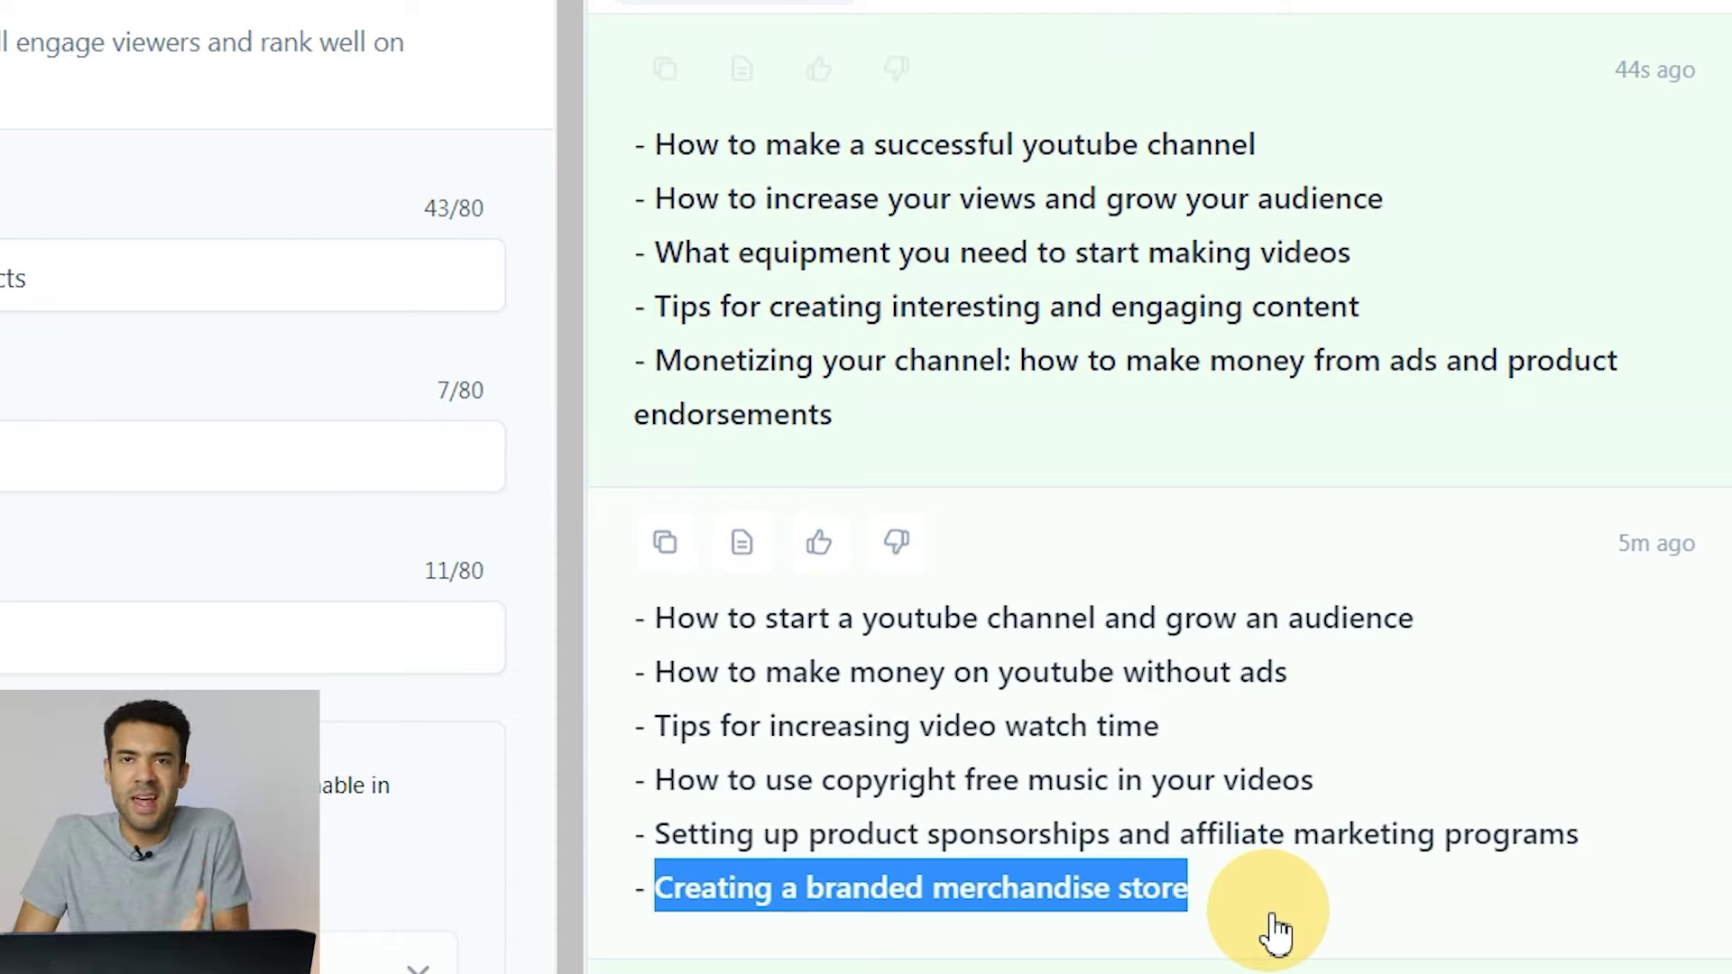
{"action": "left_click_drag", "start_coordinate": [509, 370], "coordinate": [329, 365]}
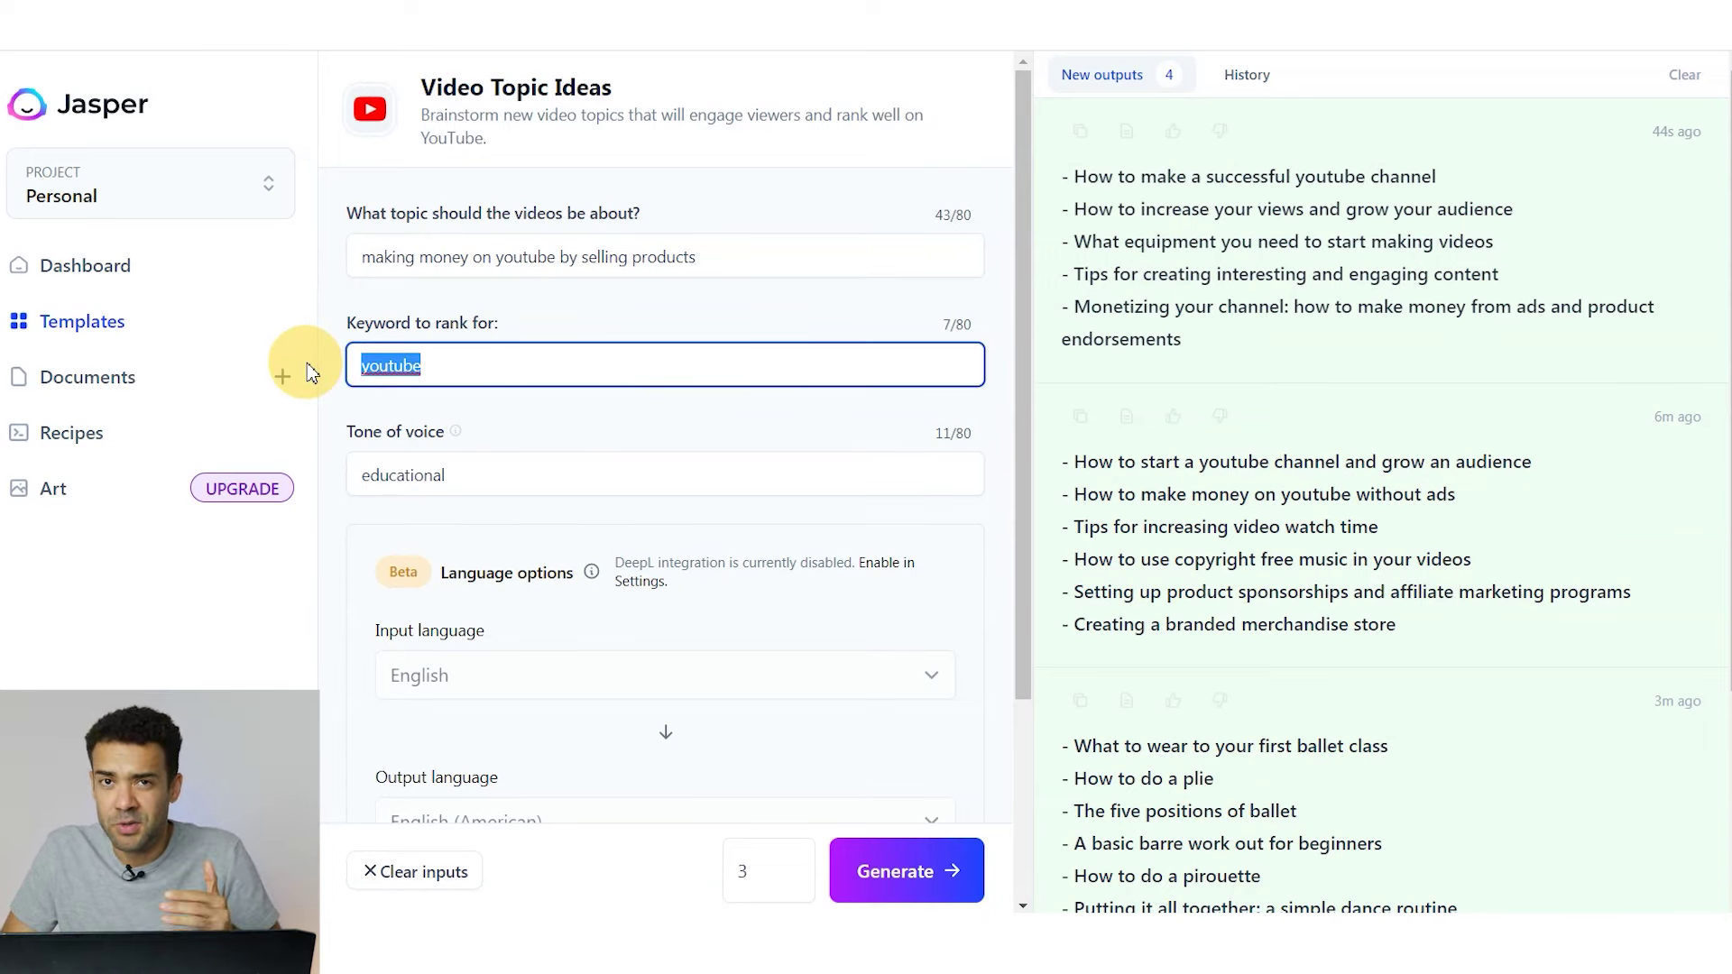
{"action": "left_click", "coordinate": [998, 414]}
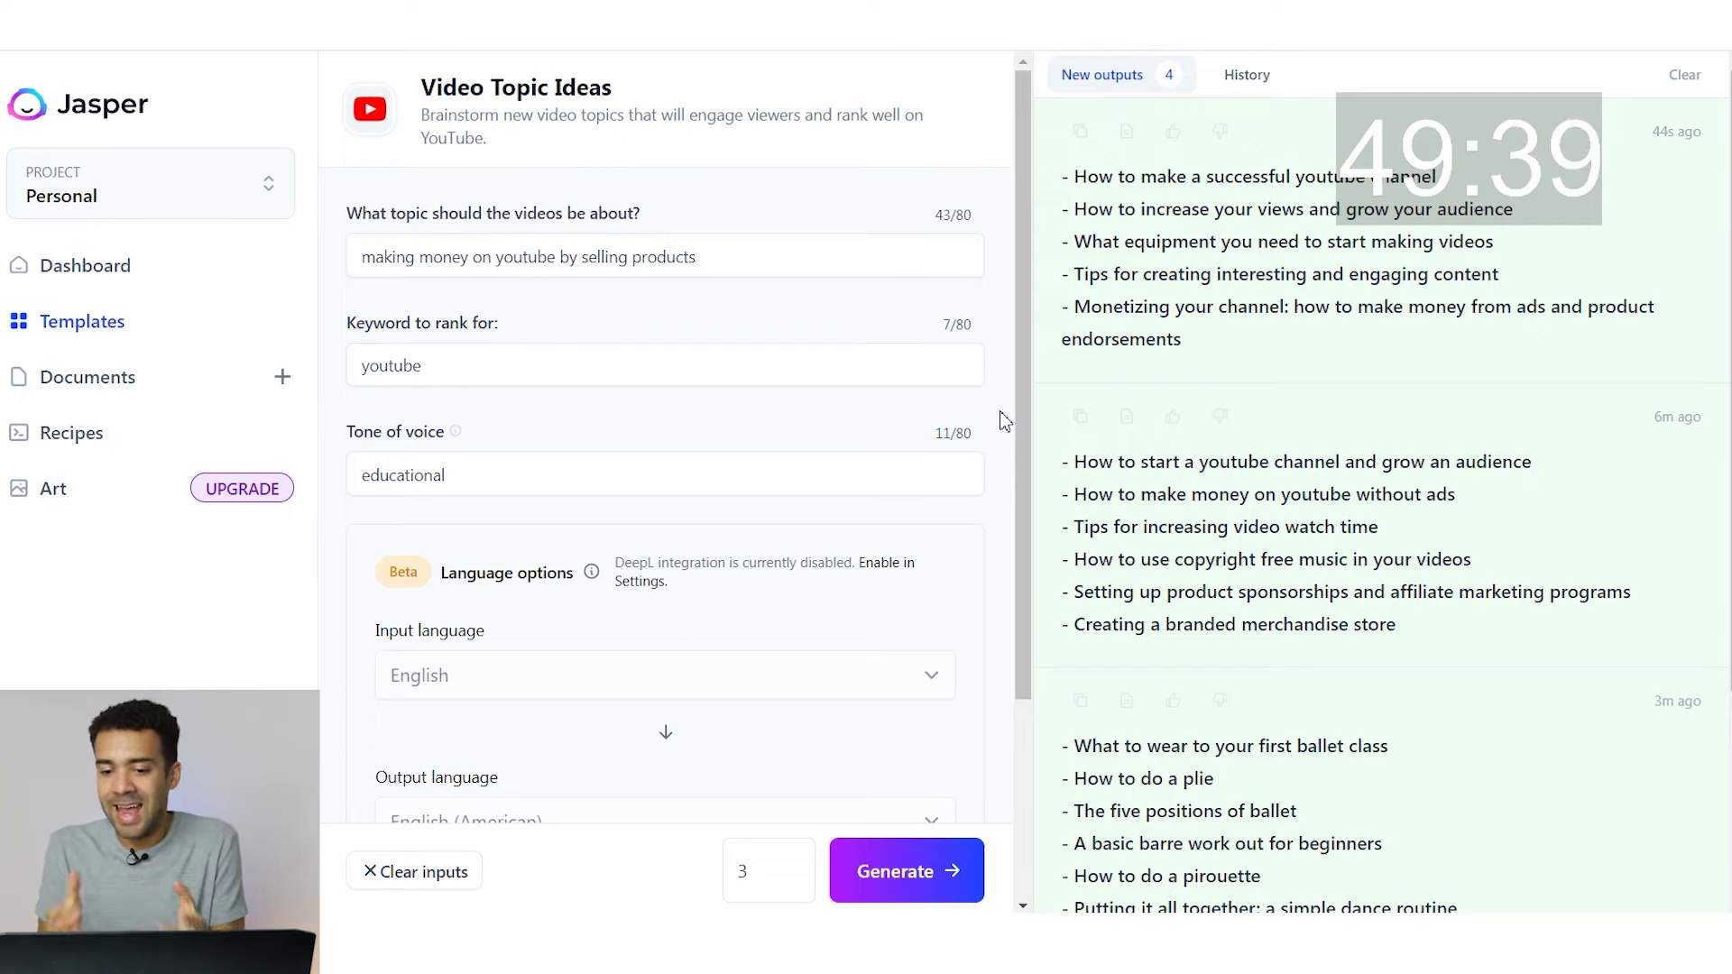
{"action": "left_click_drag", "start_coordinate": [1074, 494], "coordinate": [1196, 497]}
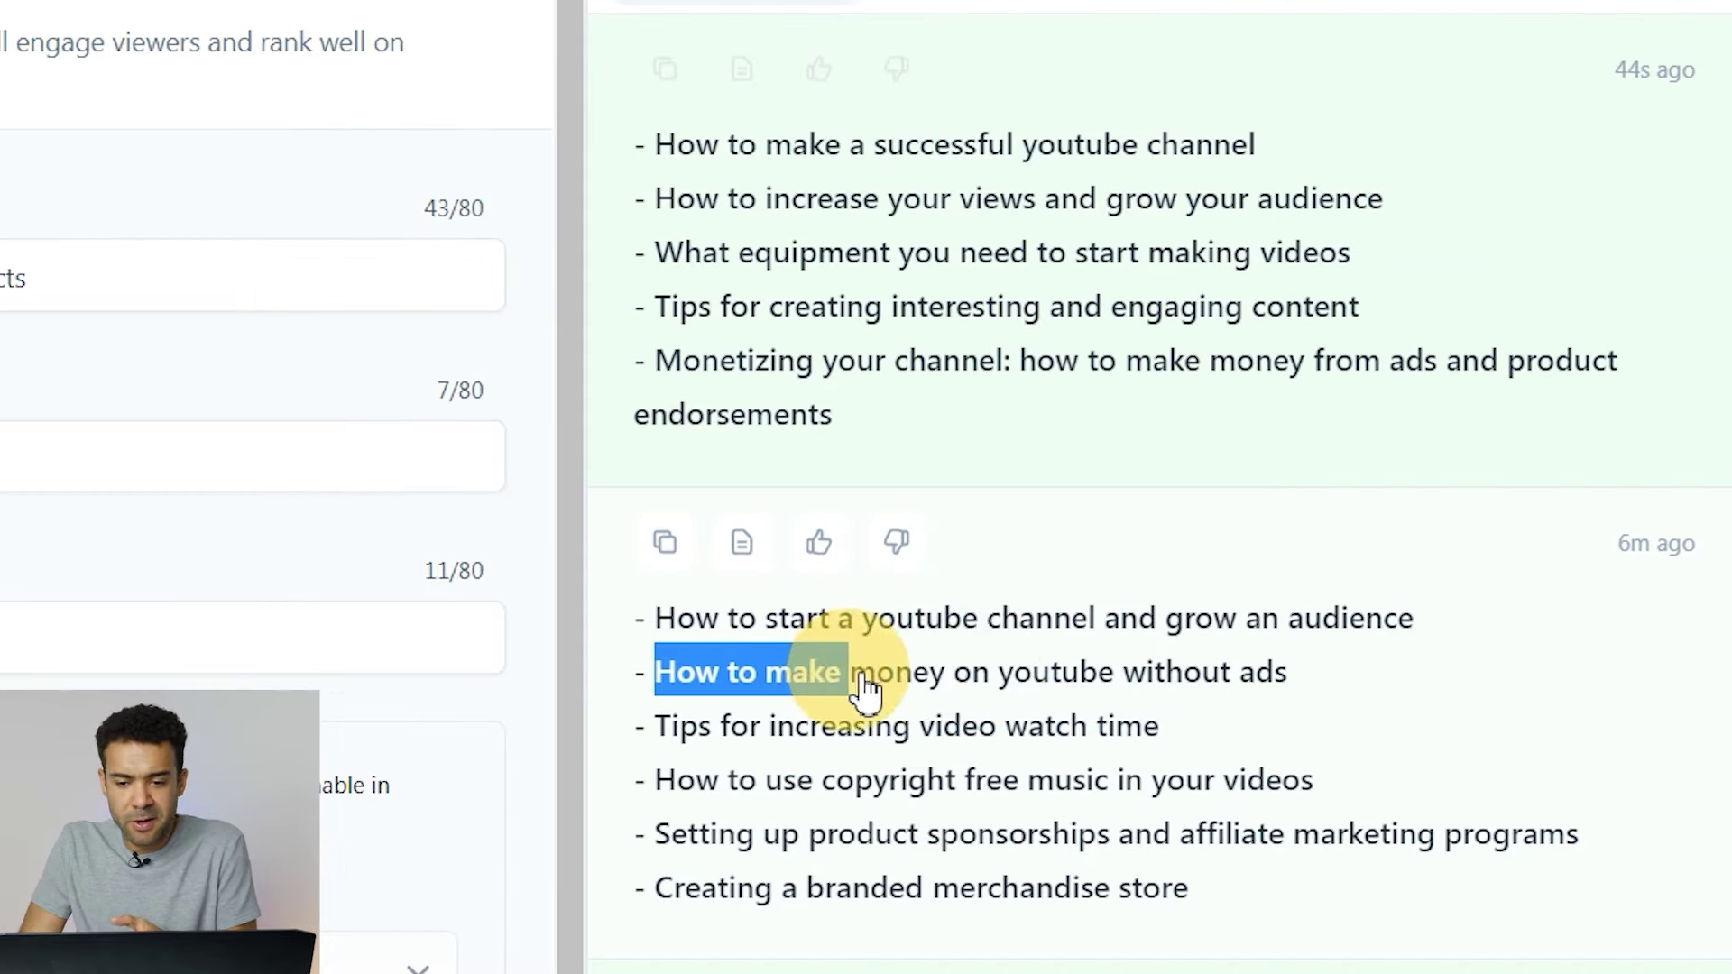